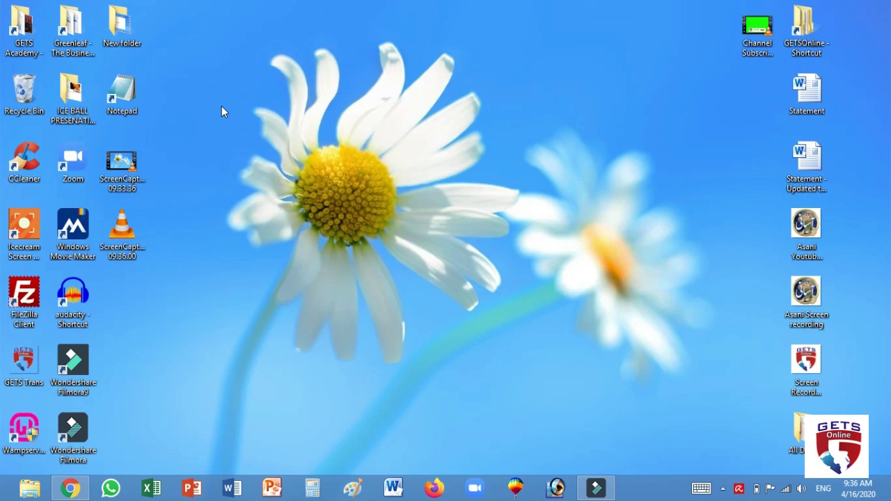
Step: Open Notepad and write a first line reading "My name is" followed by the person's first name and a full stop
{"action": "double_click", "coordinate": [126, 100]}
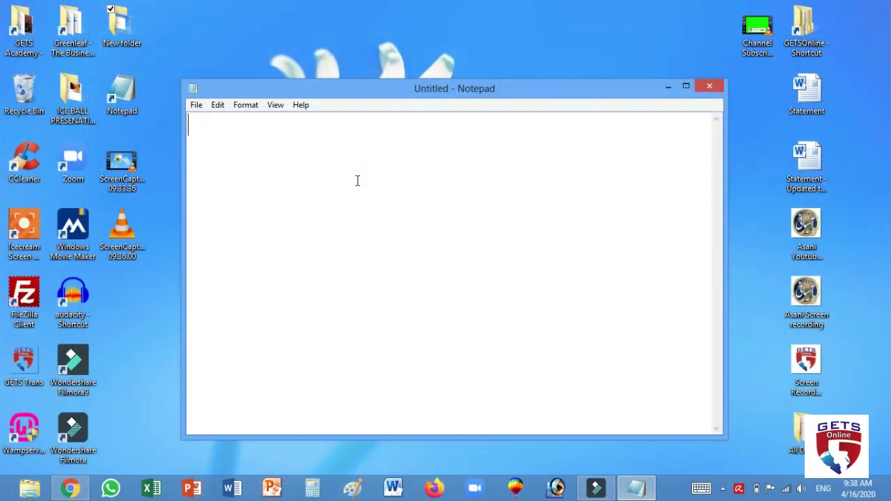
{"action": "type", "text": "My nam"}
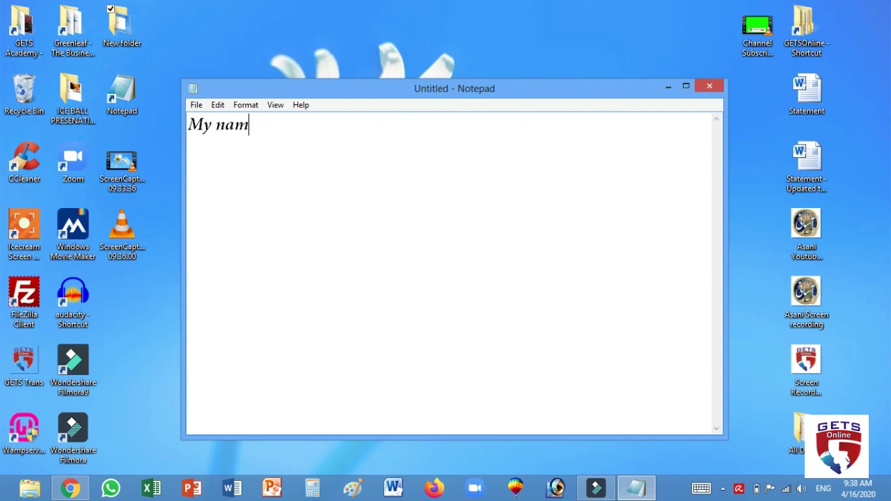
{"action": "type", "text": "e is aziz."}
Step: Save the note as a text document in Documents, named with the person's first name followed by "document"
{"action": "left_click", "coordinate": [196, 108]}
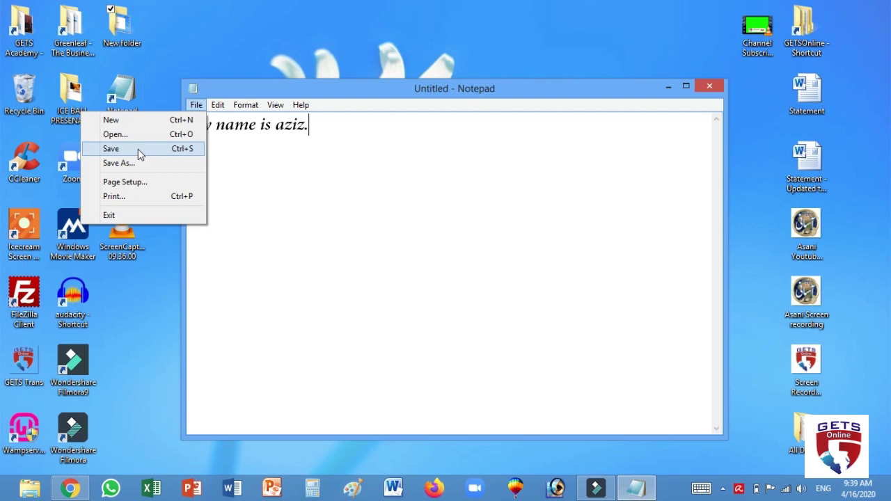
{"action": "left_click", "coordinate": [111, 149]}
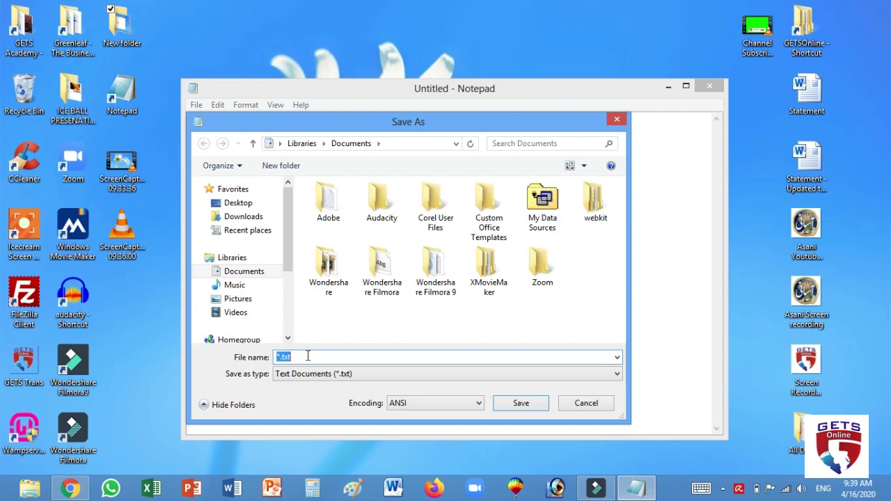
{"action": "key", "text": "BackSpace"}
{"action": "type", "text": "aziz document"}
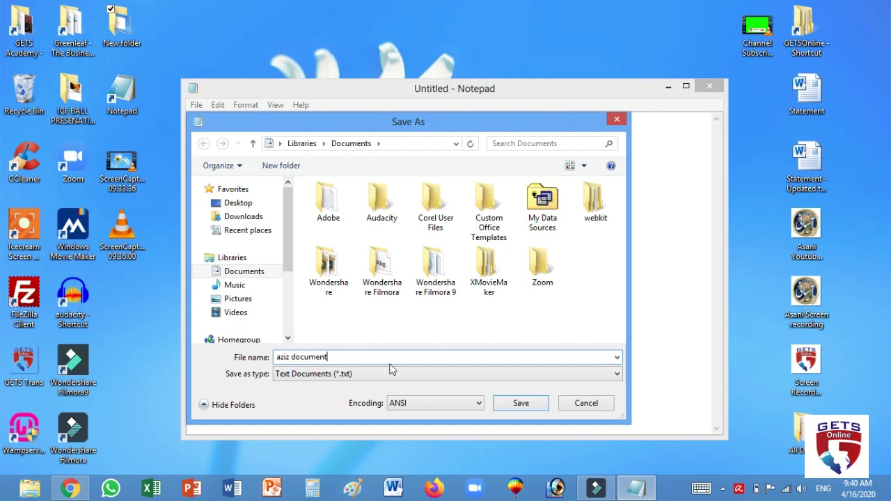
{"action": "left_click", "coordinate": [523, 404]}
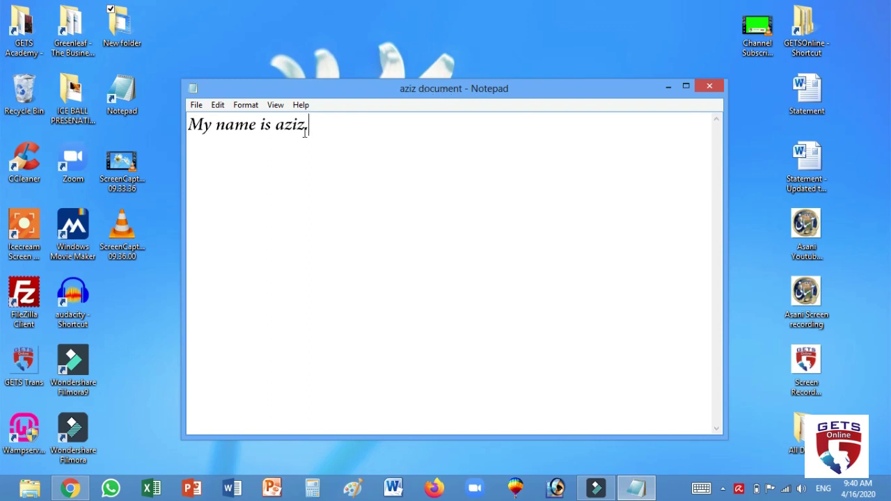
Step: Add a second line reading "i live in hazro" and save the document
{"action": "key", "text": "Return"}
{"action": "type", "text": "u"}
{"action": "key", "text": "BackSpace"}
{"action": "type", "text": "i live in hazro"}
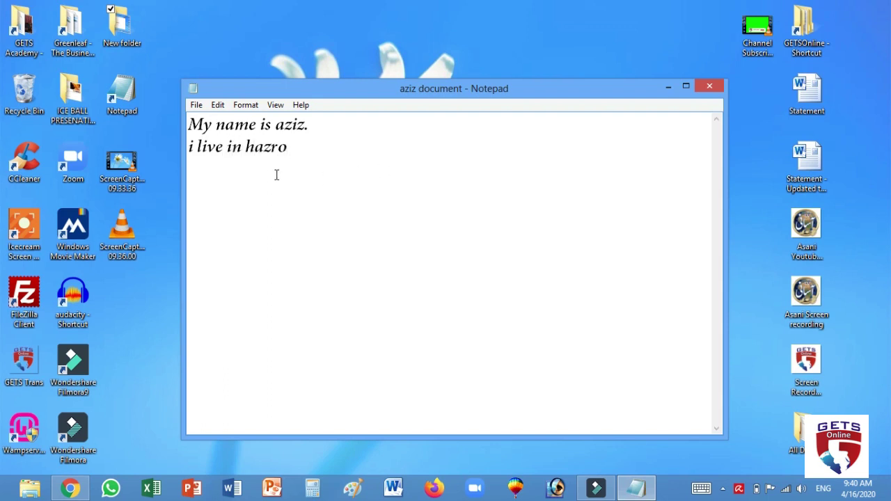
{"action": "left_click", "coordinate": [198, 108]}
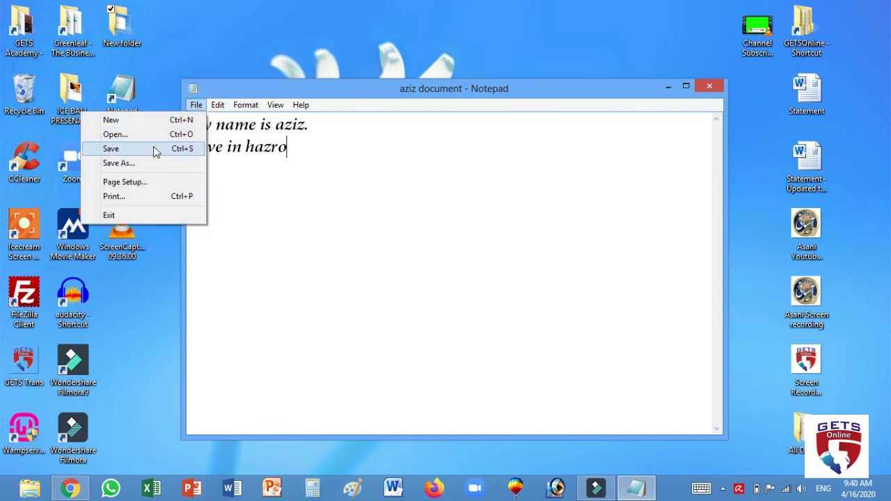
{"action": "left_click", "coordinate": [156, 151]}
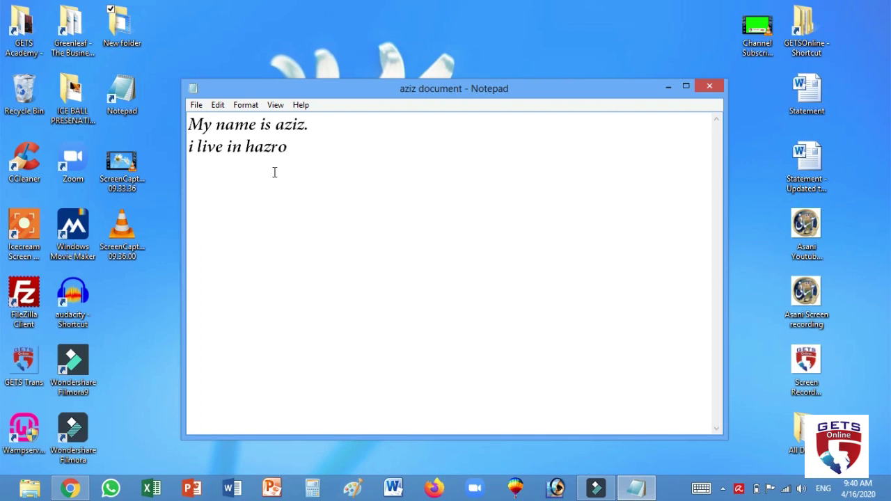
Step: Start a new blank document and bring up the dialog for opening an existing file
{"action": "left_click", "coordinate": [197, 108]}
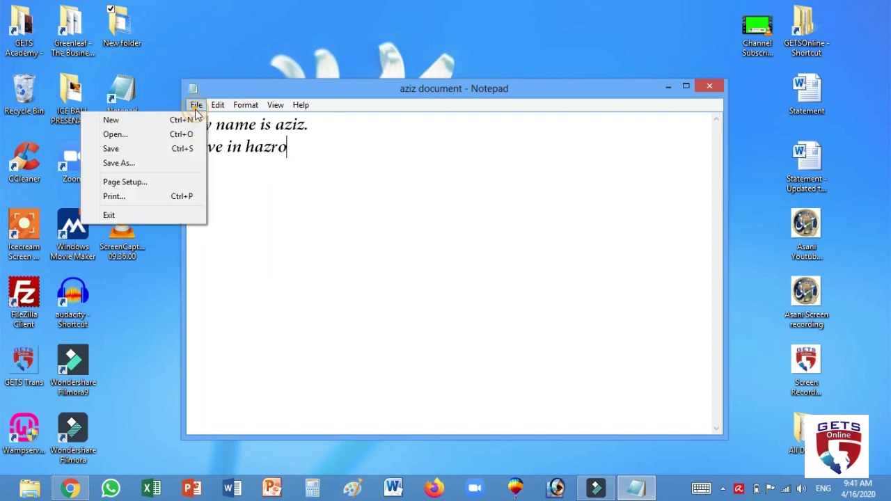
{"action": "left_click", "coordinate": [168, 121]}
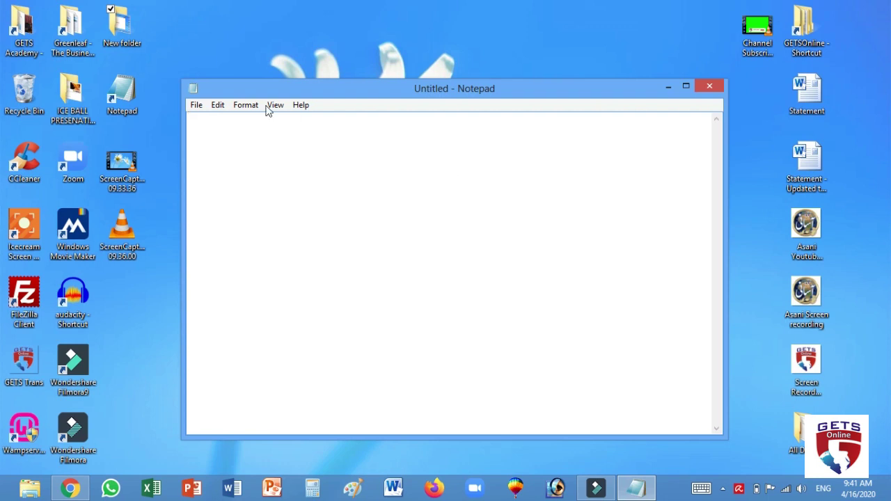
{"action": "left_click", "coordinate": [198, 109]}
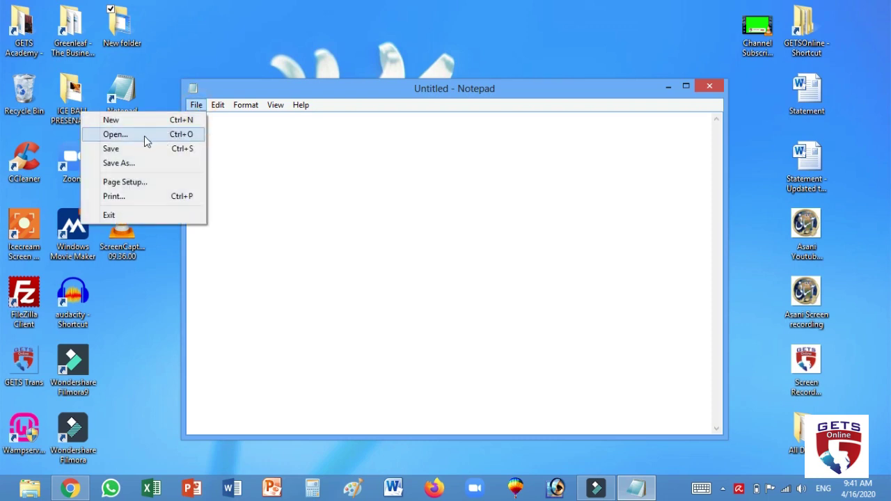
{"action": "left_click", "coordinate": [144, 136]}
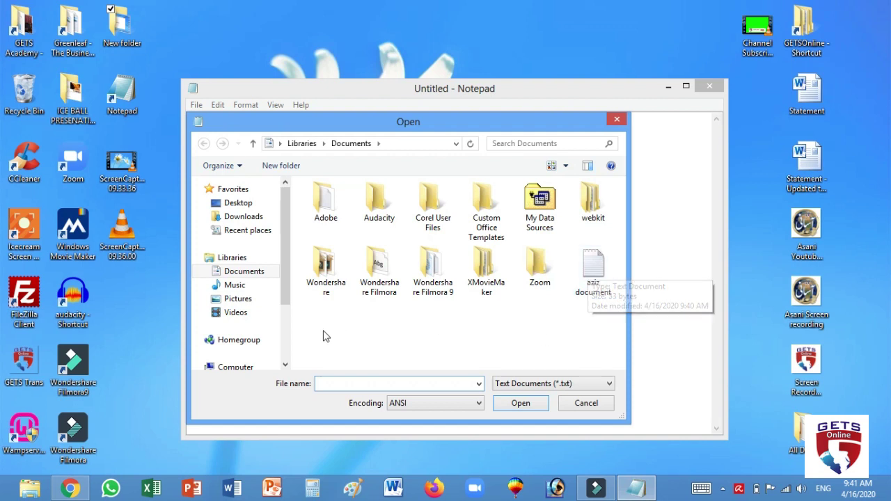
Step: Show the files in the Open dialog as small icons, and return them to medium icons
{"action": "left_click", "coordinate": [565, 167]}
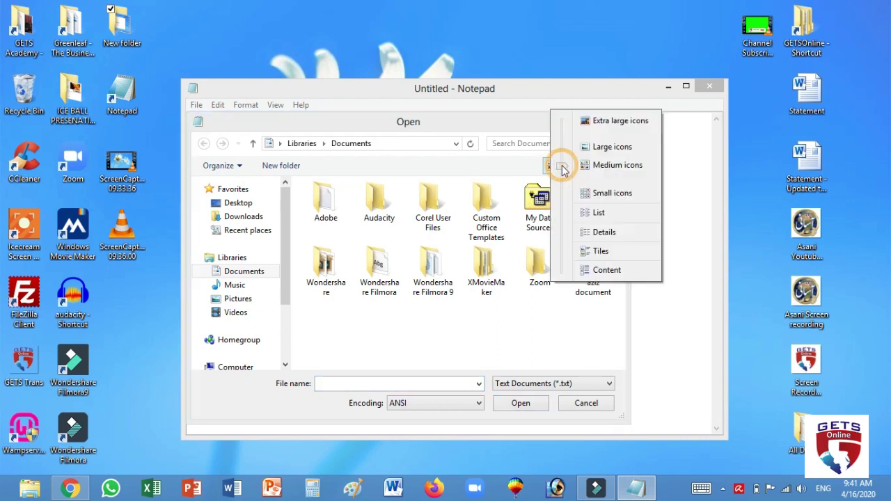
{"action": "left_click", "coordinate": [598, 195]}
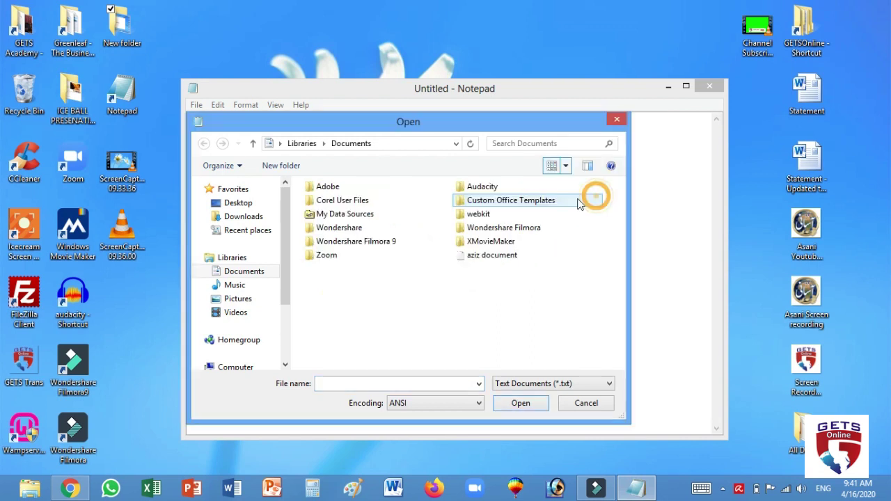
{"action": "left_click", "coordinate": [566, 166]}
{"action": "left_click", "coordinate": [608, 138]}
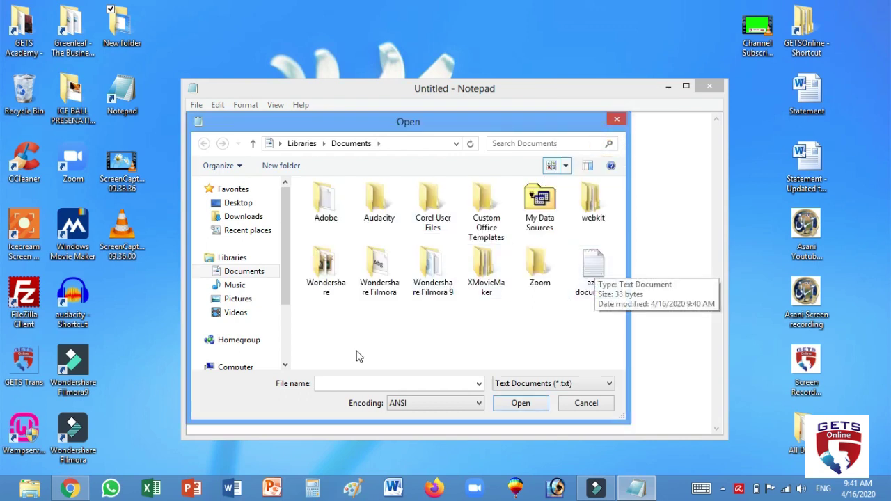
Step: Open the text document saved in the Documents library
{"action": "left_click", "coordinate": [330, 384]}
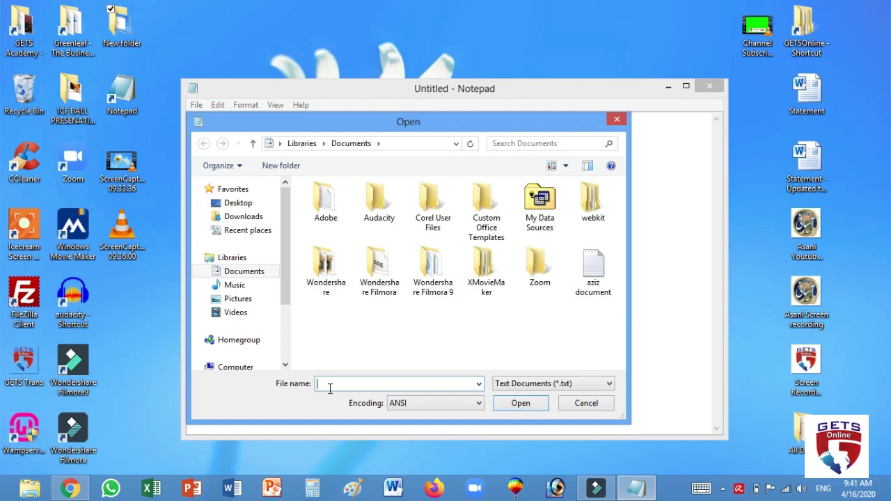
{"action": "left_click", "coordinate": [593, 282]}
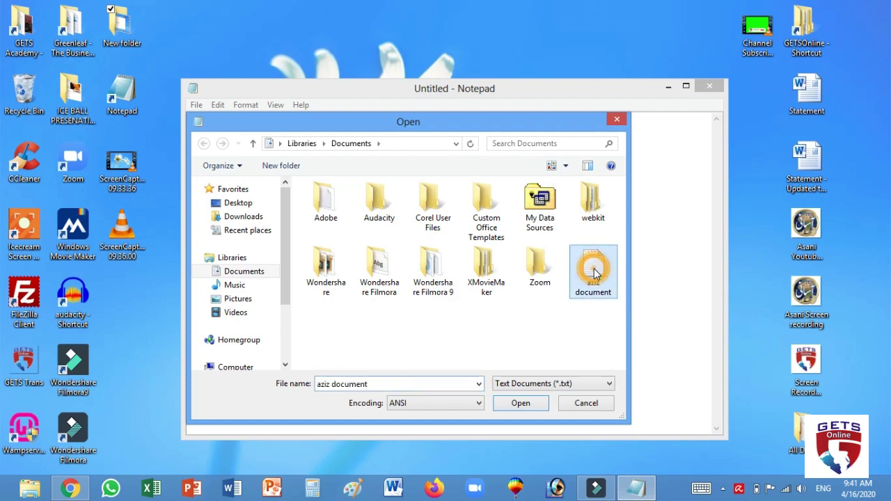
{"action": "left_click", "coordinate": [521, 403]}
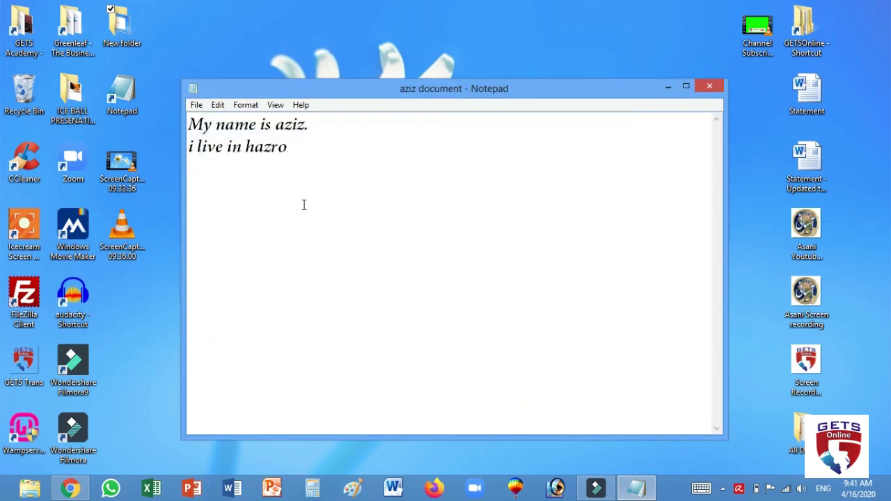
Step: Save the reopened document again under its current file name
{"action": "left_click", "coordinate": [306, 148]}
{"action": "left_click", "coordinate": [197, 105]}
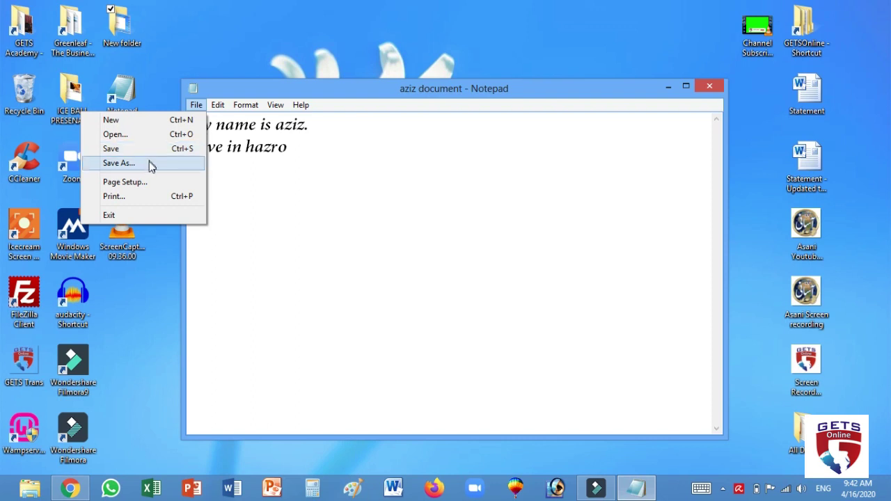
{"action": "left_click", "coordinate": [415, 186]}
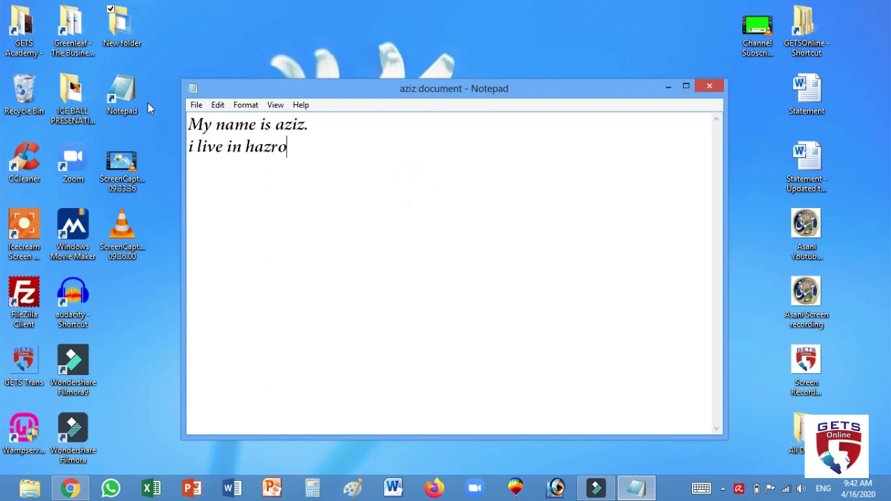
{"action": "left_click", "coordinate": [197, 106]}
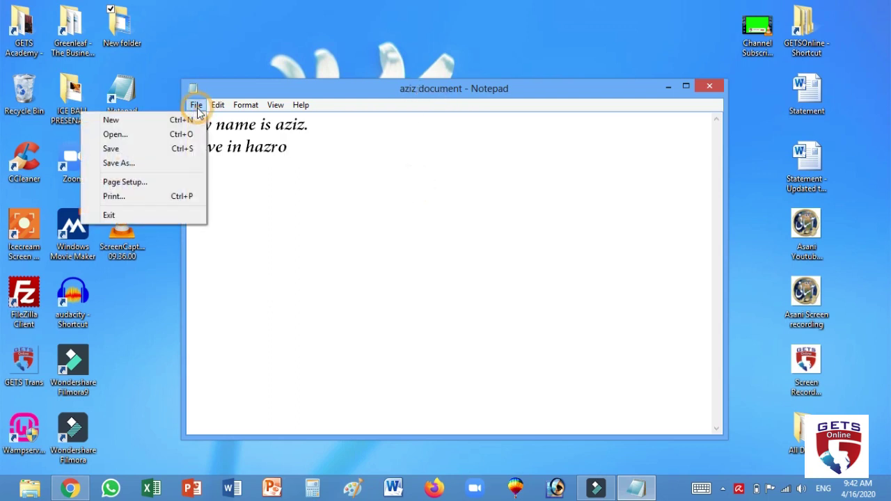
{"action": "left_click", "coordinate": [127, 148]}
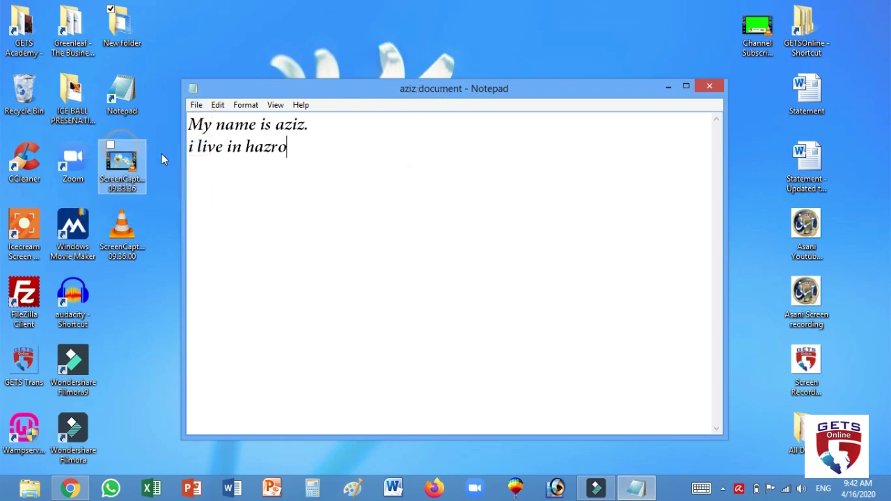
Step: Save a copy of the document in Documents, adding "2nd" to the end of the existing file name
{"action": "left_click", "coordinate": [196, 105]}
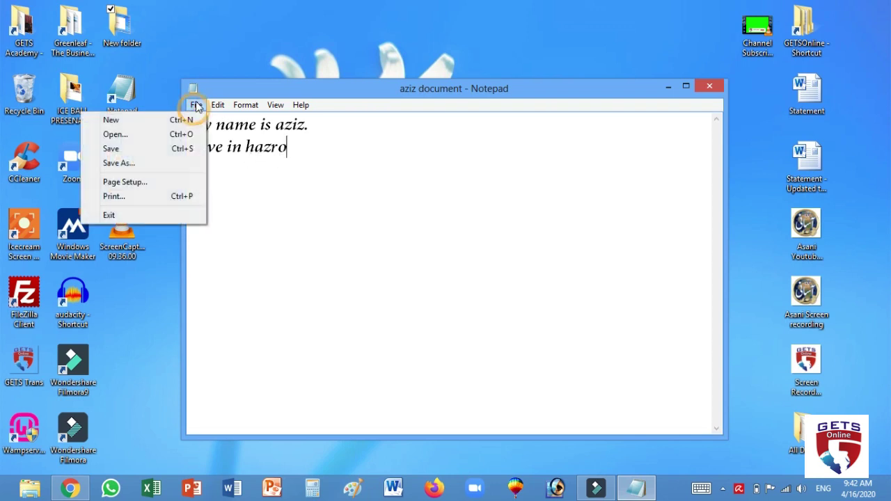
{"action": "left_click", "coordinate": [155, 165]}
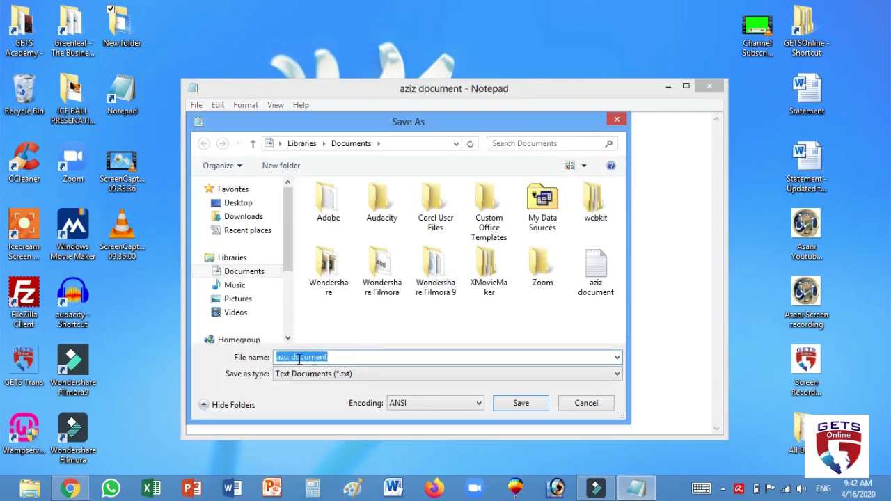
{"action": "left_click", "coordinate": [360, 357]}
{"action": "type", "text": "2nd"}
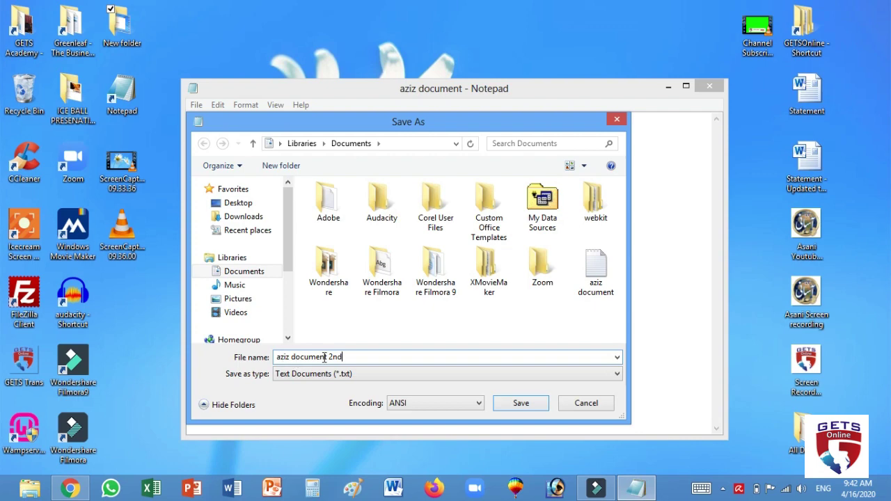
{"action": "left_click", "coordinate": [528, 403]}
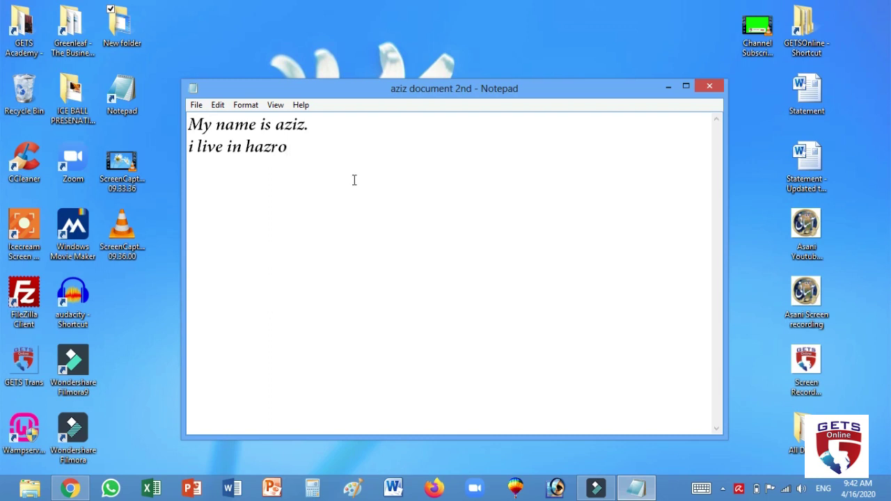
Step: Add a third line reading "hazro city is beautiful" and save the second copy
{"action": "key", "text": "Return"}
{"action": "type", "text": "hazro city "}
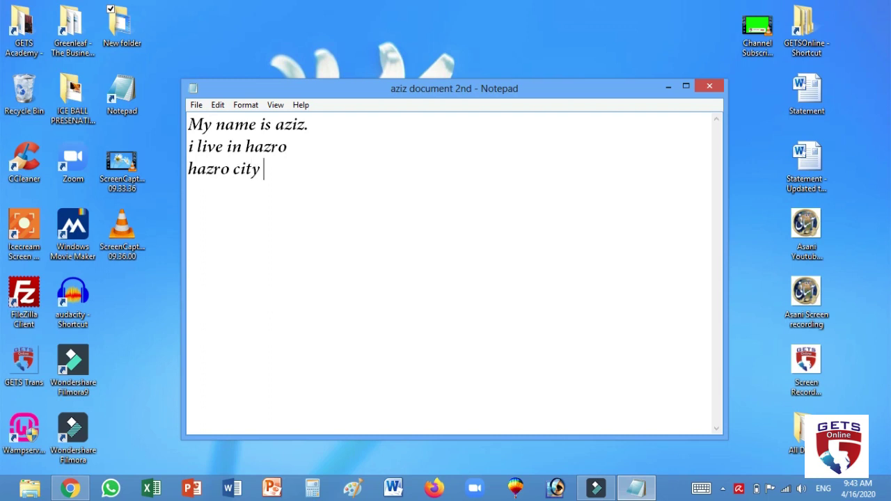
{"action": "type", "text": "is beaut"}
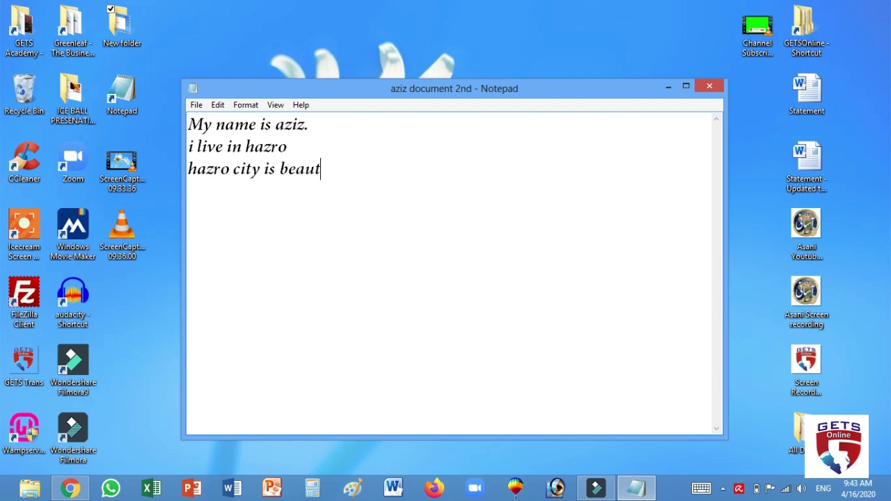
{"action": "type", "text": "iful"}
{"action": "left_click", "coordinate": [198, 106]}
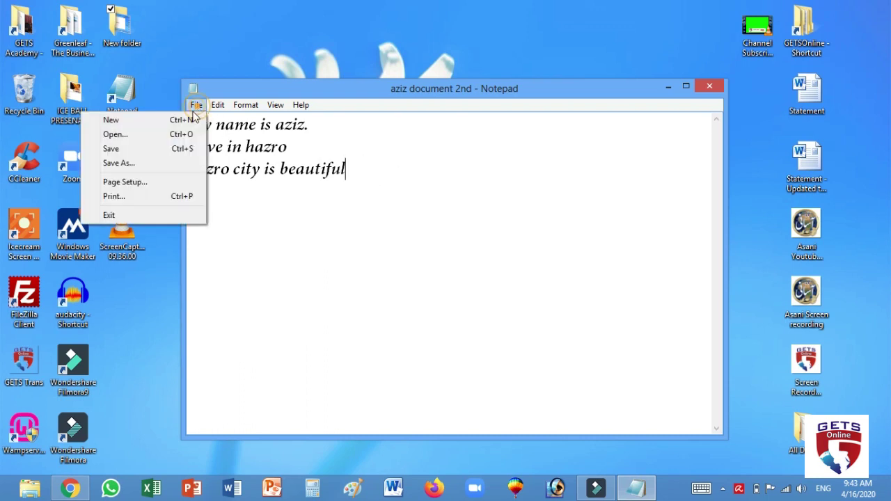
{"action": "left_click", "coordinate": [134, 151]}
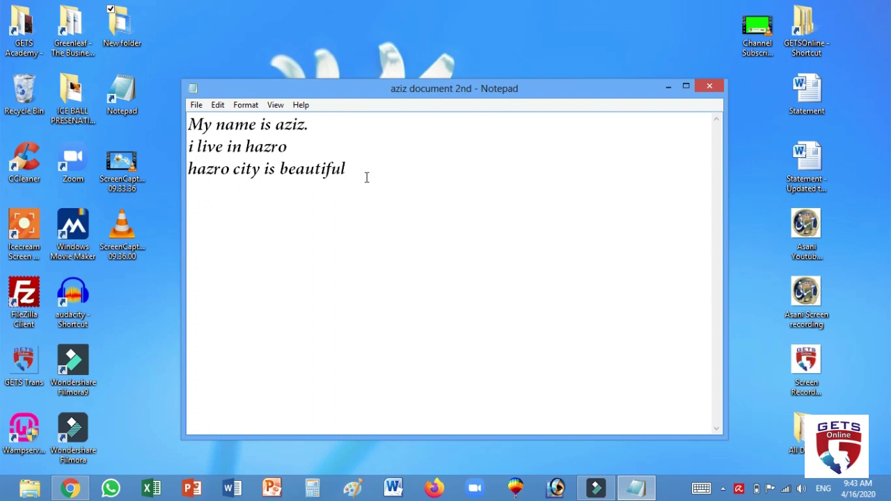
Step: Start a blank document and open the original text document, the one without "2nd" in its name, from Documents
{"action": "left_click", "coordinate": [196, 105]}
{"action": "left_click", "coordinate": [154, 123]}
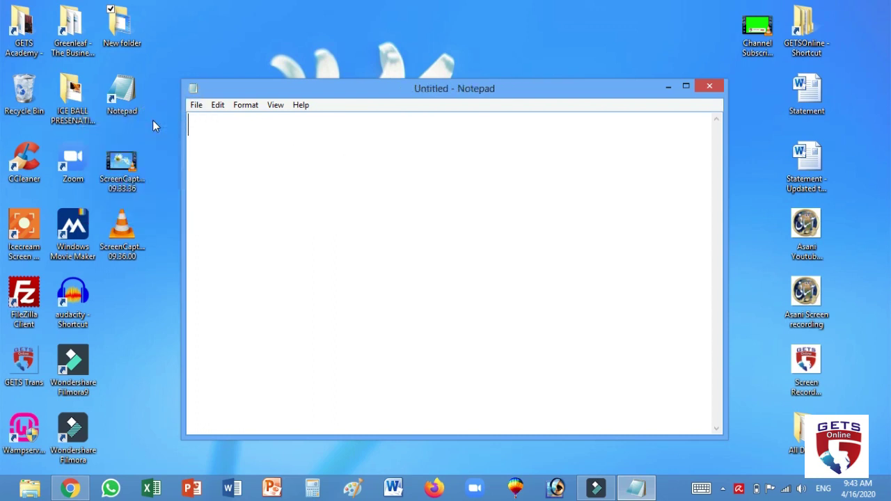
{"action": "left_click", "coordinate": [197, 105]}
{"action": "left_click", "coordinate": [145, 135]}
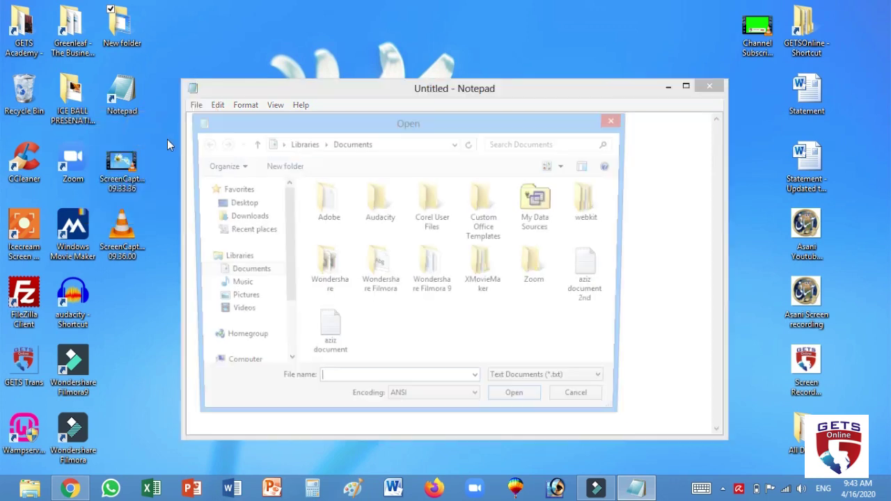
{"action": "left_click", "coordinate": [326, 338]}
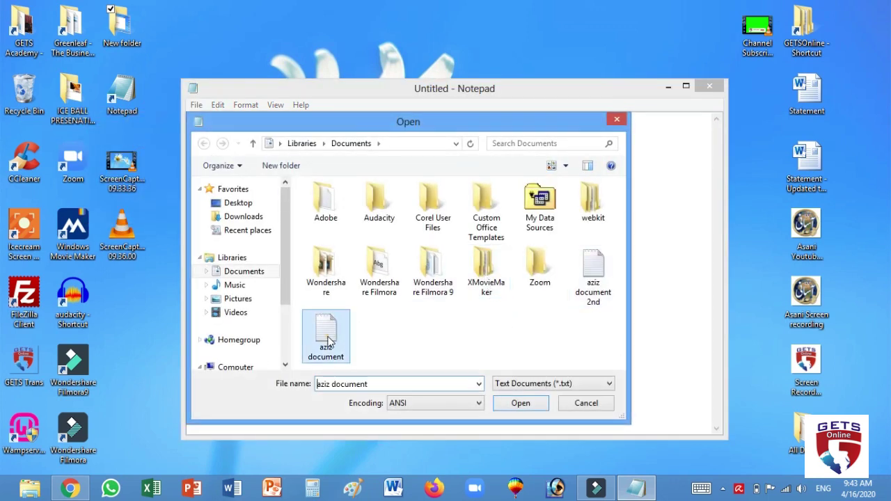
{"action": "left_click", "coordinate": [592, 273]}
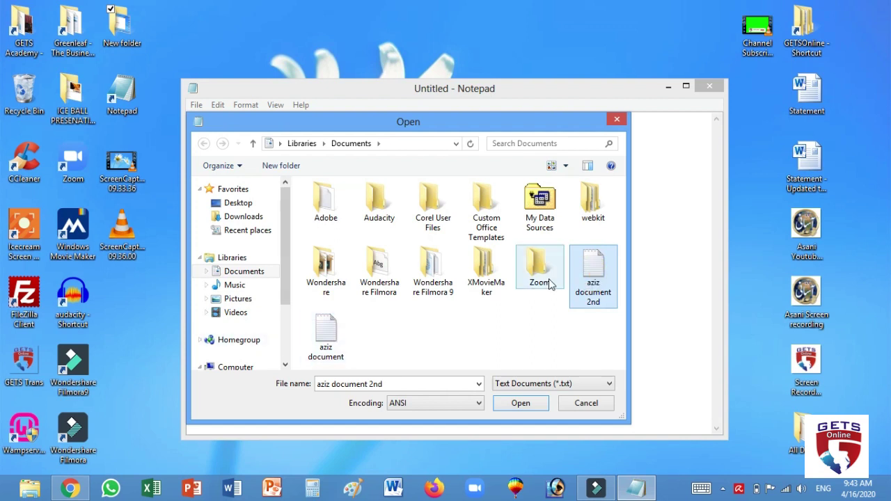
{"action": "left_click", "coordinate": [326, 340]}
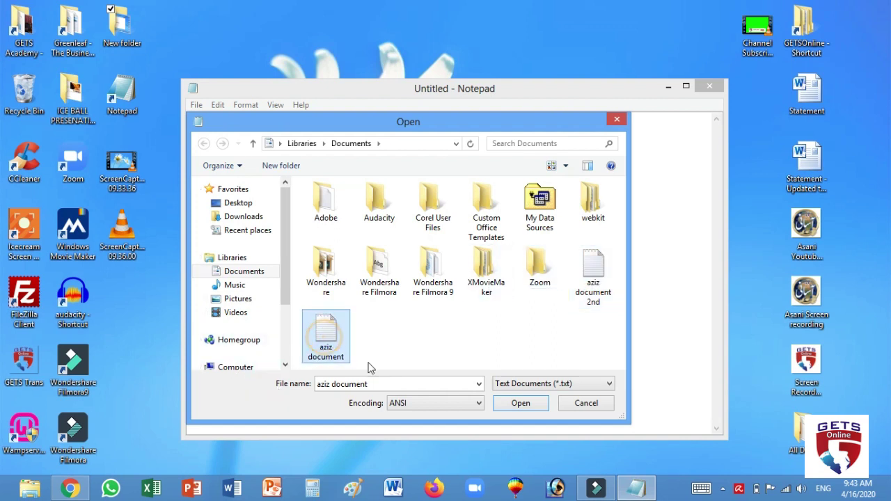
{"action": "left_click", "coordinate": [516, 409]}
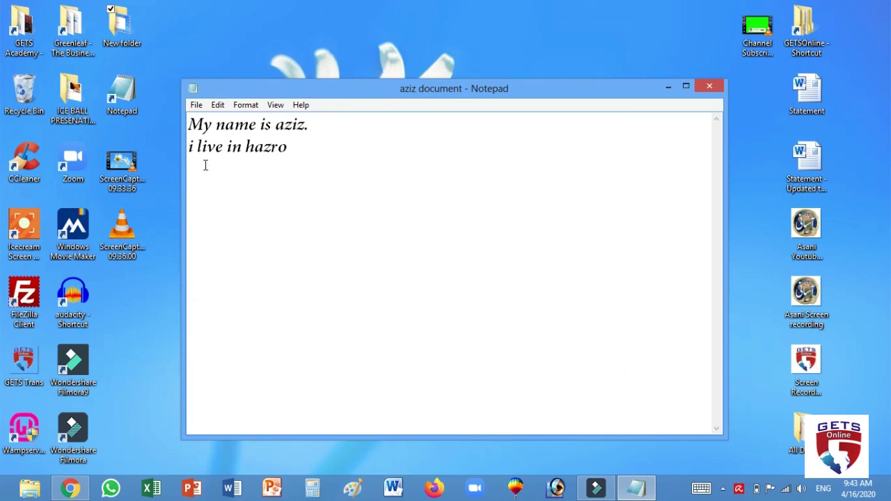
Step: Open the copy whose file name ends in "2nd" from Documents to compare it with the original
{"action": "left_click", "coordinate": [196, 105]}
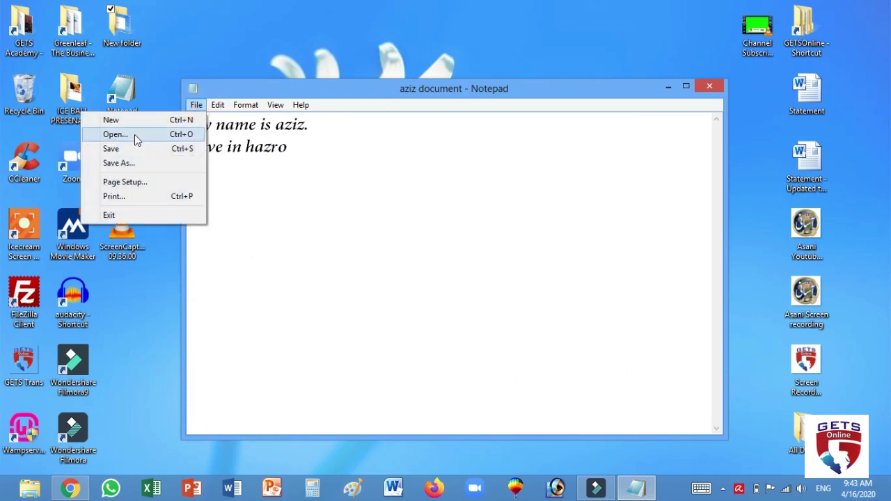
{"action": "left_click", "coordinate": [135, 135]}
{"action": "left_click", "coordinate": [592, 275]}
{"action": "left_click", "coordinate": [521, 404]}
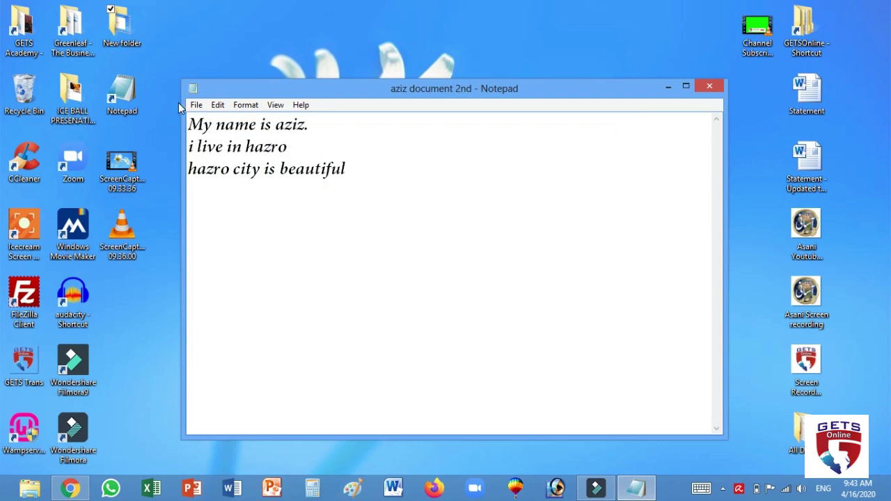
Step: Start a blank document and delete the original text document from Documents within the file-opening dialog
{"action": "left_click", "coordinate": [196, 104]}
{"action": "left_click", "coordinate": [201, 117]}
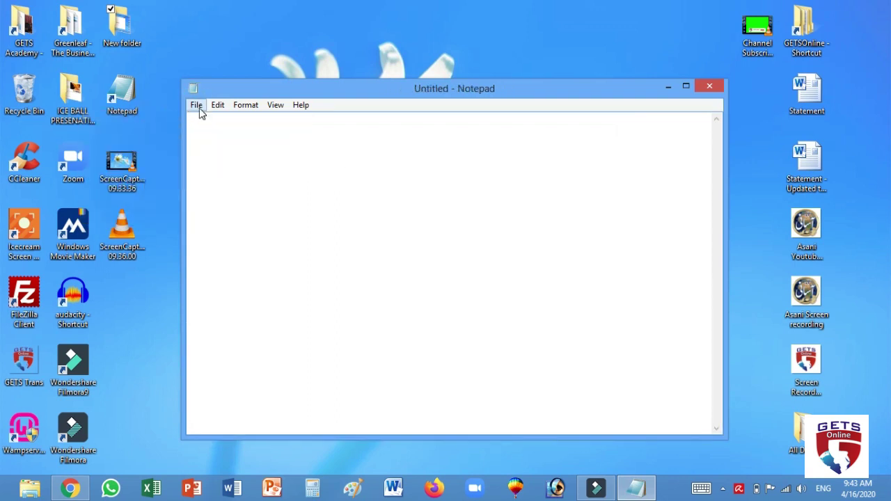
{"action": "left_click", "coordinate": [196, 106]}
{"action": "left_click", "coordinate": [127, 136]}
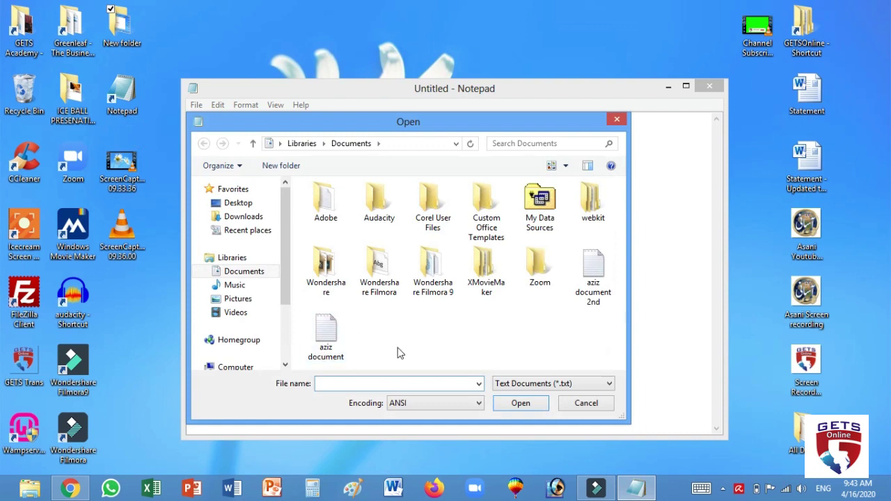
{"action": "left_click", "coordinate": [330, 339]}
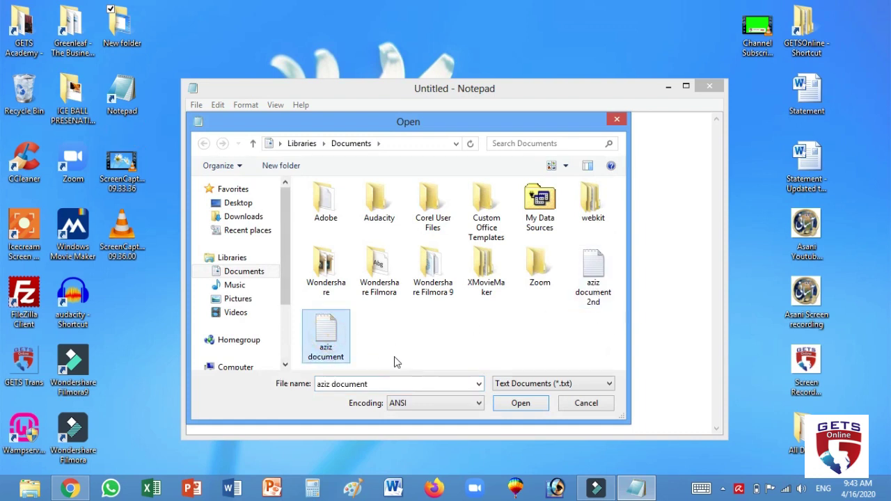
{"action": "right_click", "coordinate": [328, 335]}
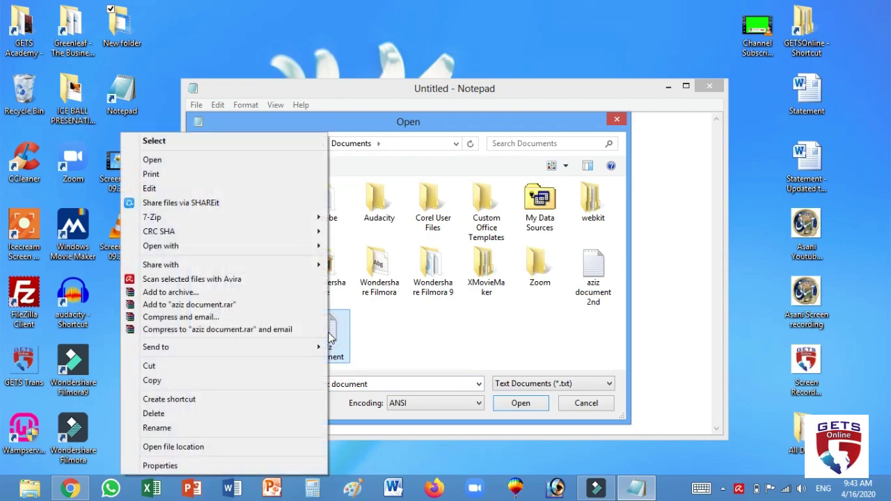
{"action": "left_click", "coordinate": [170, 415]}
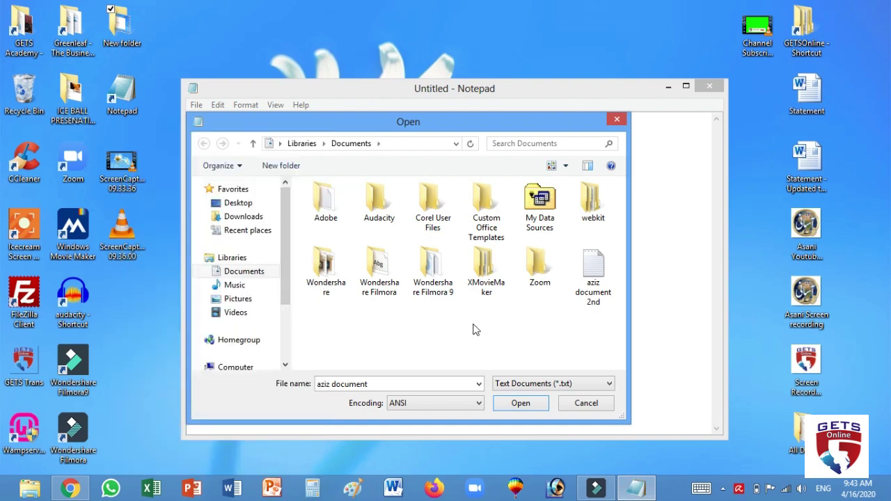
Step: Open the remaining "2nd" document from the Documents library
{"action": "left_click", "coordinate": [594, 270]}
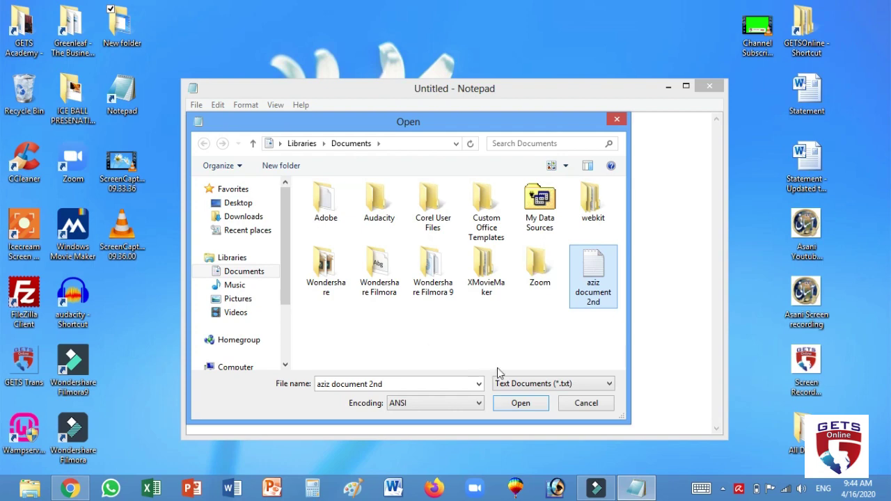
{"action": "left_click", "coordinate": [527, 406]}
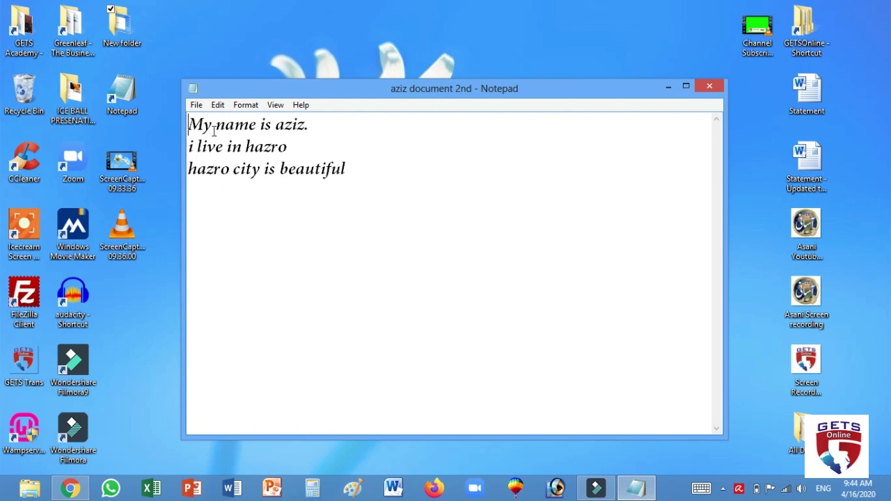
Step: Close the document and start Notepad again from the desktop with a blank document
{"action": "left_click", "coordinate": [197, 105]}
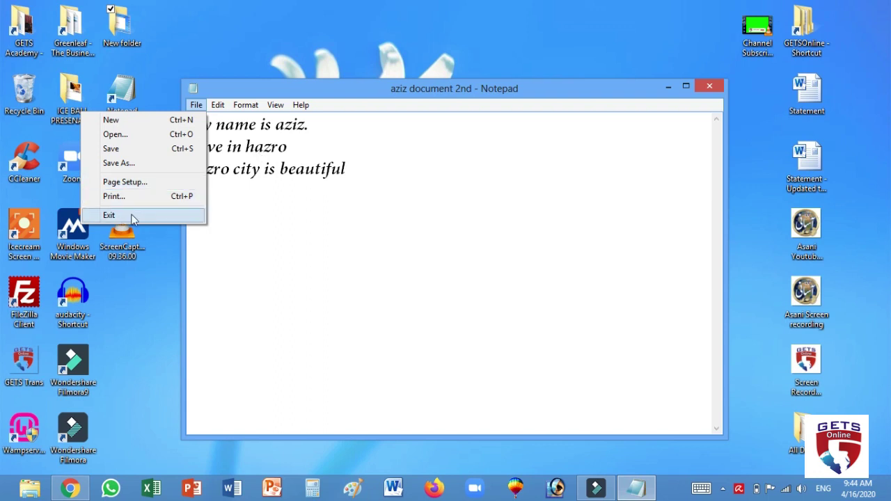
{"action": "left_click", "coordinate": [300, 209]}
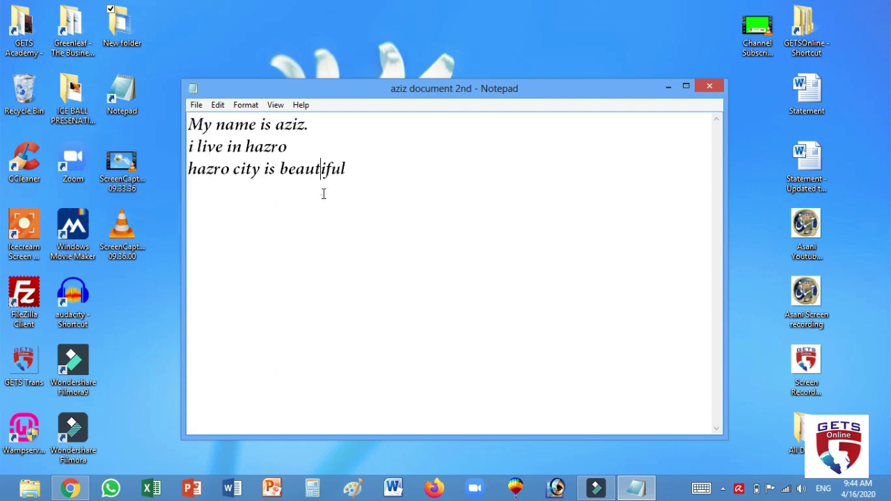
{"action": "left_click", "coordinate": [710, 87]}
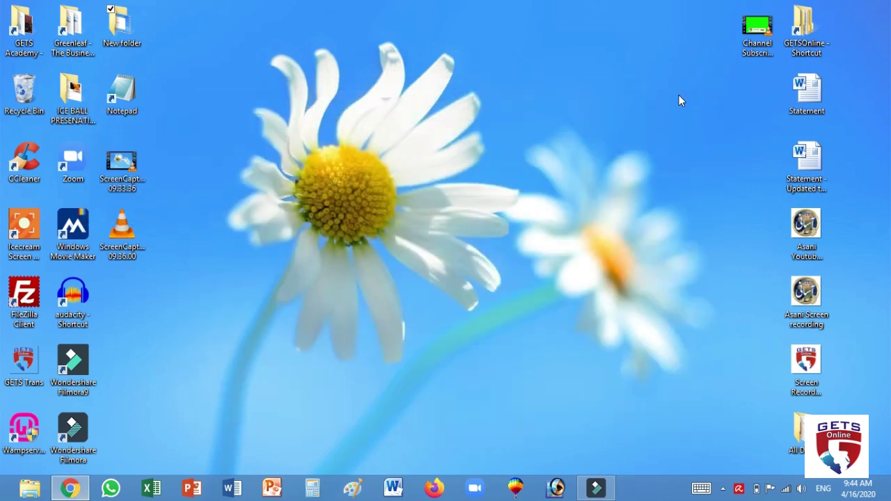
{"action": "double_click", "coordinate": [122, 90]}
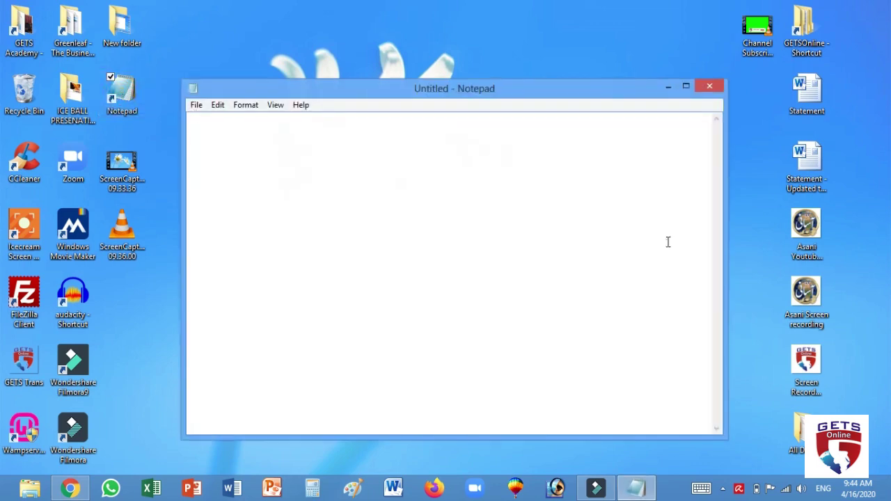
Step: Enter the sample text "jhg asufd sf g" in the blank document
{"action": "left_click", "coordinate": [217, 106]}
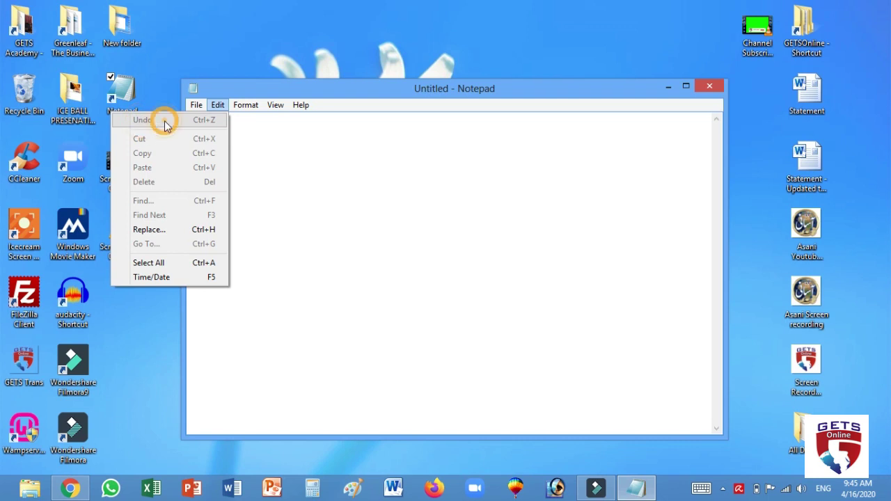
{"action": "left_click", "coordinate": [464, 192]}
{"action": "type", "text": "jhg asufd sf g"}
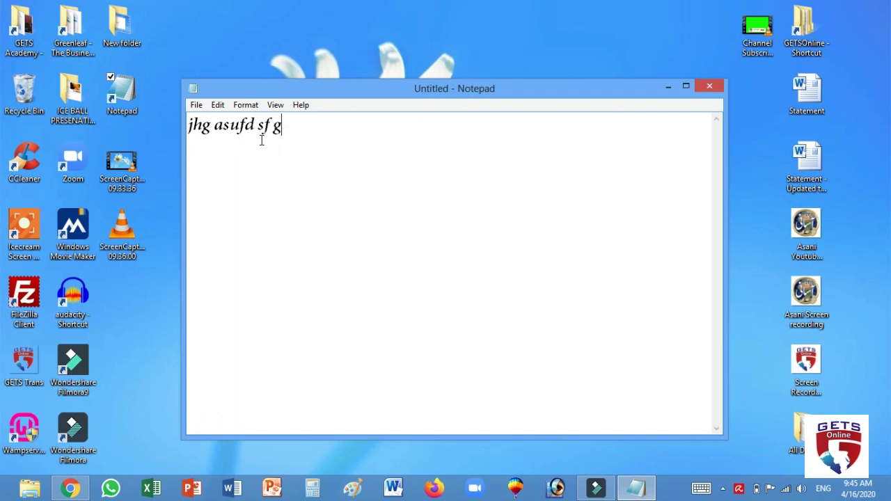
Step: Undo the sample text entry, restore the text with another Undo, and undo it once more
{"action": "left_click", "coordinate": [218, 106]}
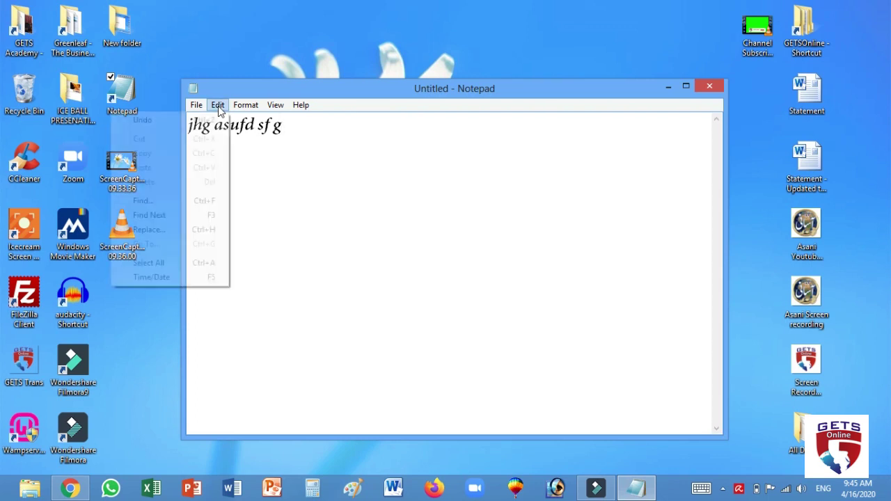
{"action": "left_click", "coordinate": [168, 122]}
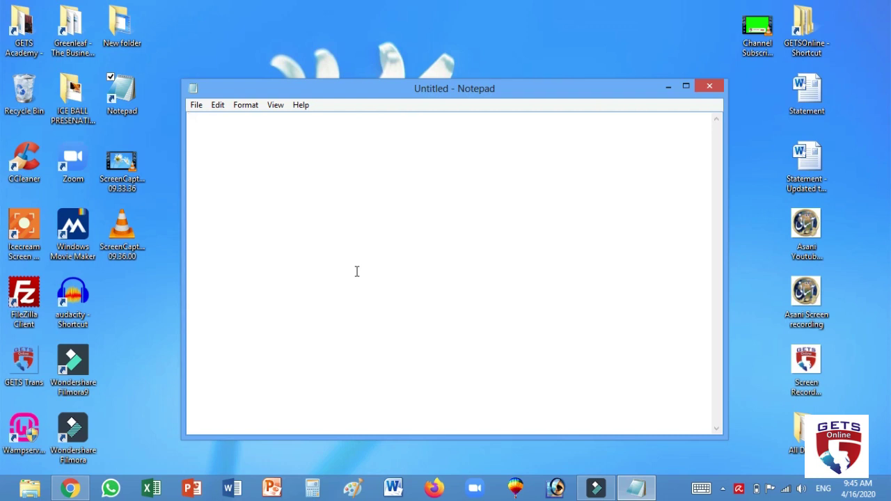
{"action": "left_click", "coordinate": [218, 105]}
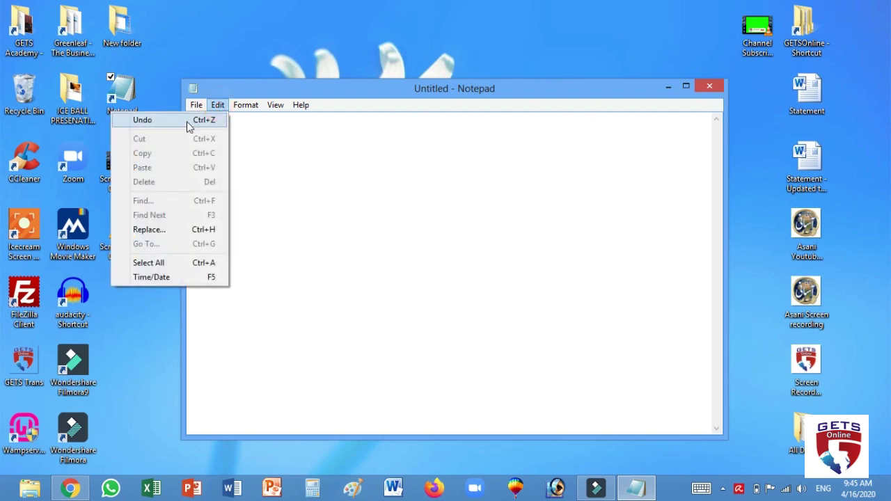
{"action": "left_click", "coordinate": [186, 121]}
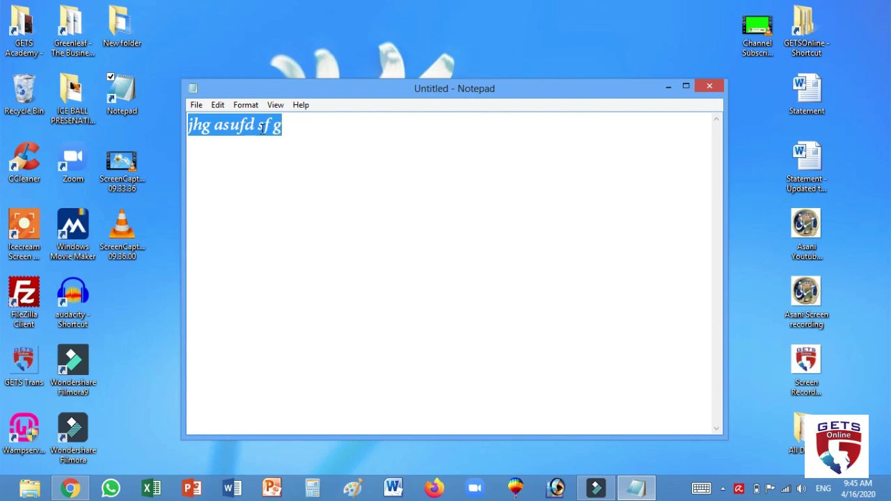
{"action": "left_click", "coordinate": [218, 105]}
{"action": "left_click", "coordinate": [198, 121]}
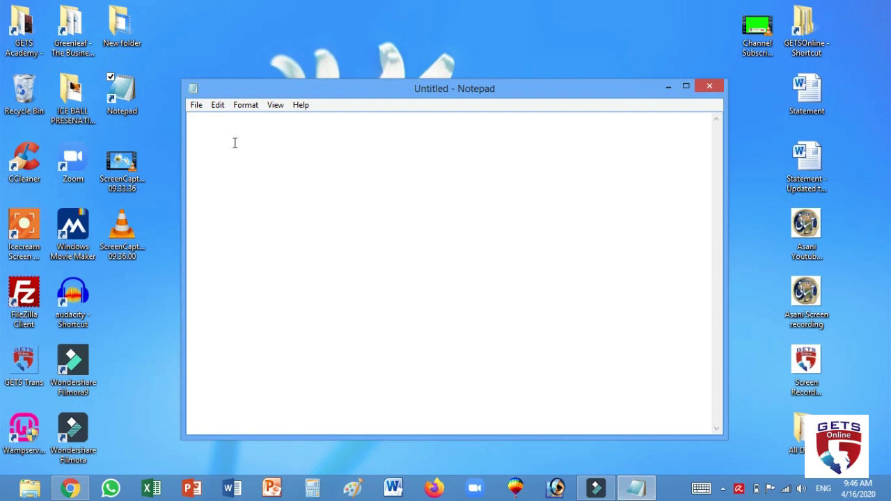
{"action": "left_click", "coordinate": [217, 105]}
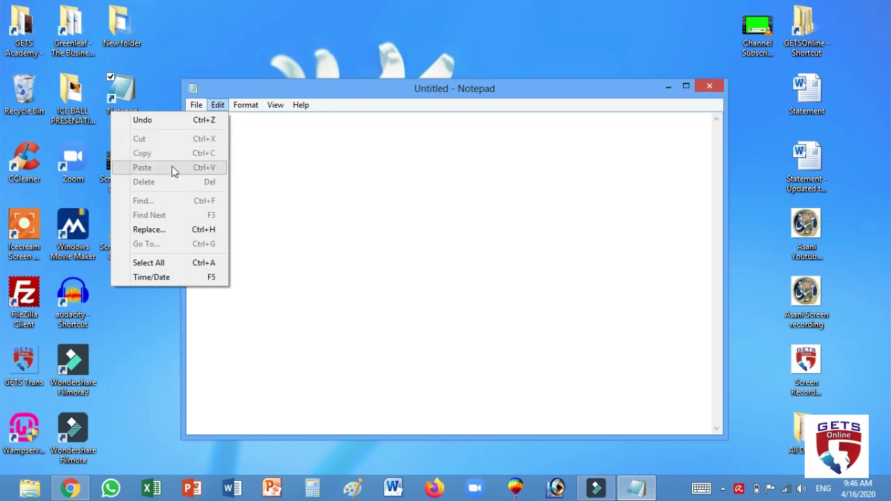
{"action": "left_click", "coordinate": [168, 141]}
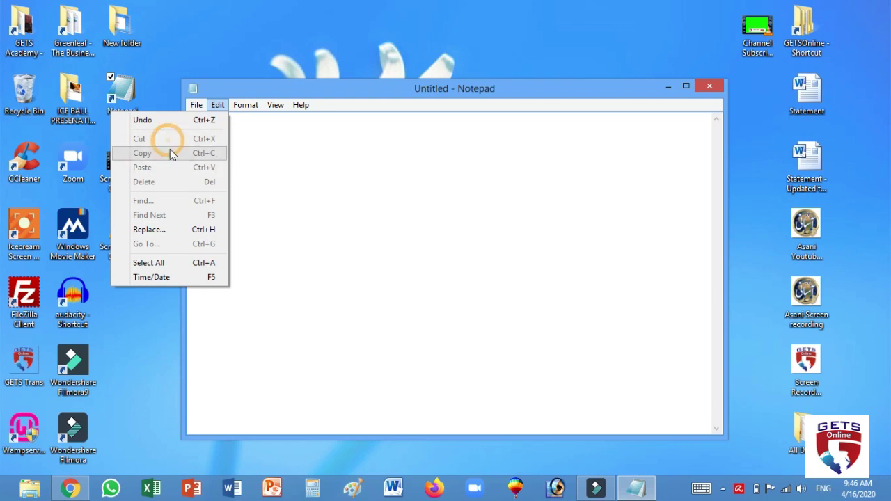
{"action": "left_click", "coordinate": [170, 150]}
{"action": "left_click", "coordinate": [174, 152]}
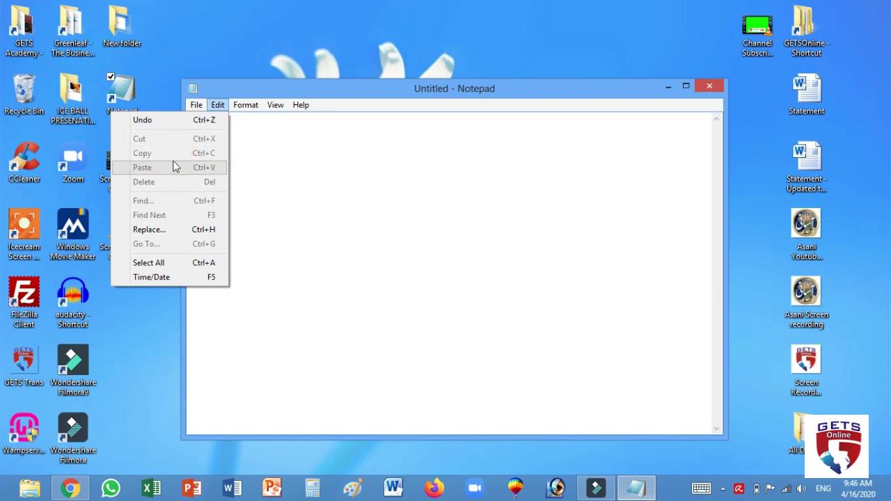
{"action": "left_click", "coordinate": [348, 152]}
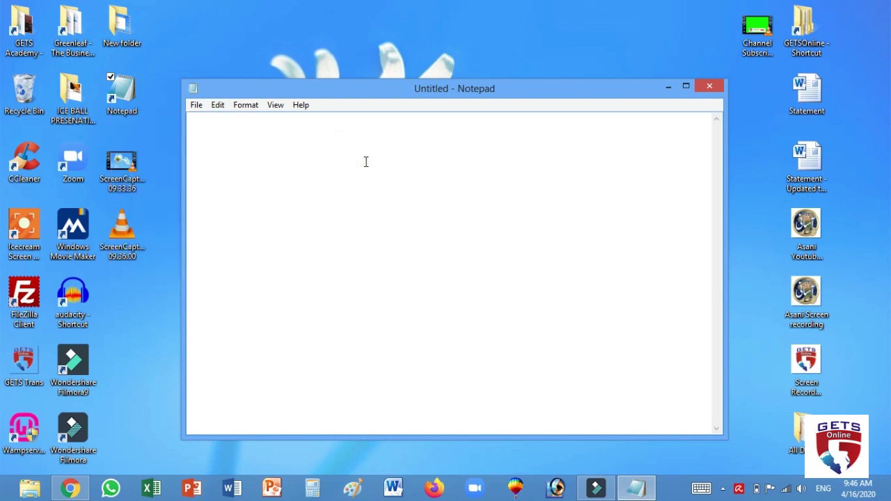
Step: Enter a line reading "My name is" followed by the person's first name, and practise selecting the whole line
{"action": "type", "text": "My name is aziz"}
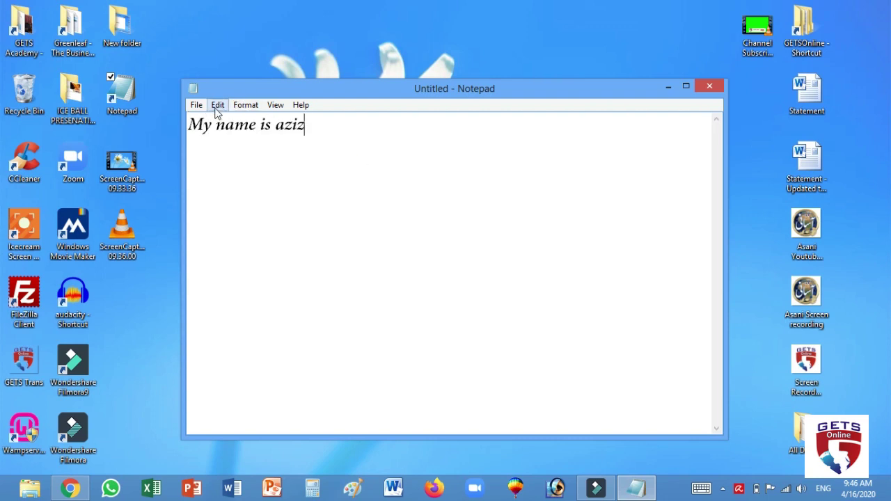
{"action": "left_click_drag", "start_coordinate": [187, 124], "coordinate": [308, 125]}
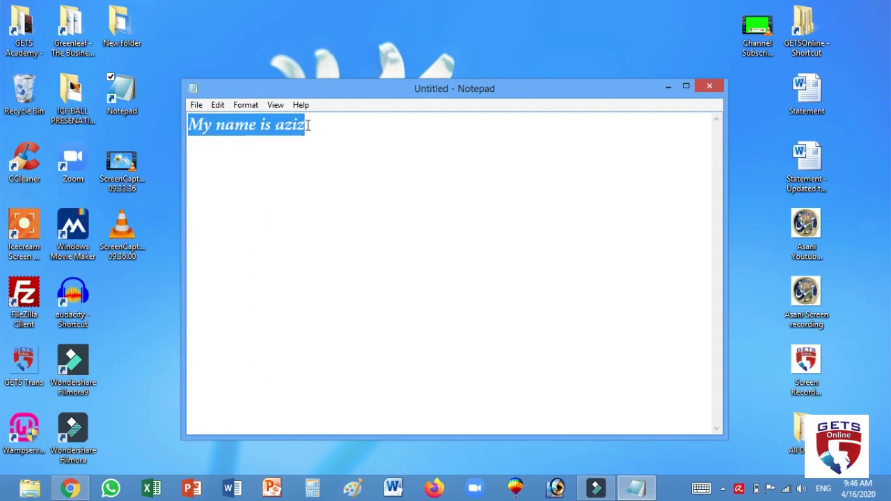
{"action": "left_click", "coordinate": [308, 163]}
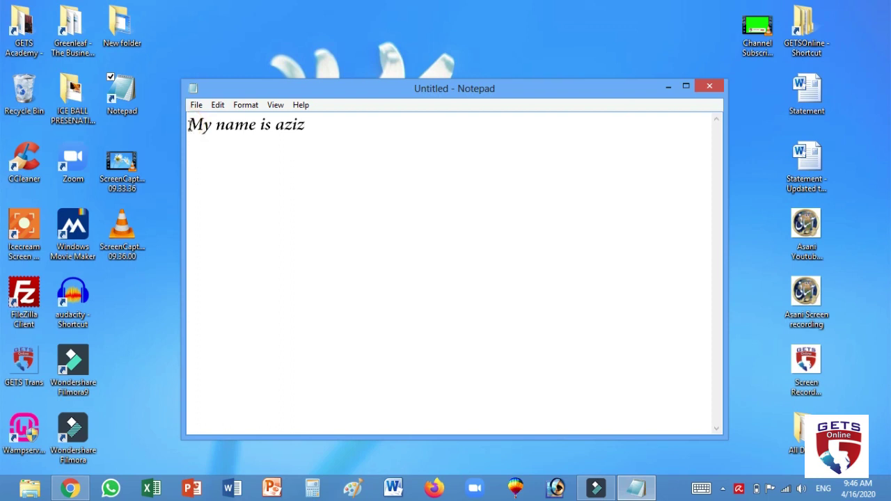
{"action": "left_click_drag", "start_coordinate": [189, 125], "coordinate": [306, 126]}
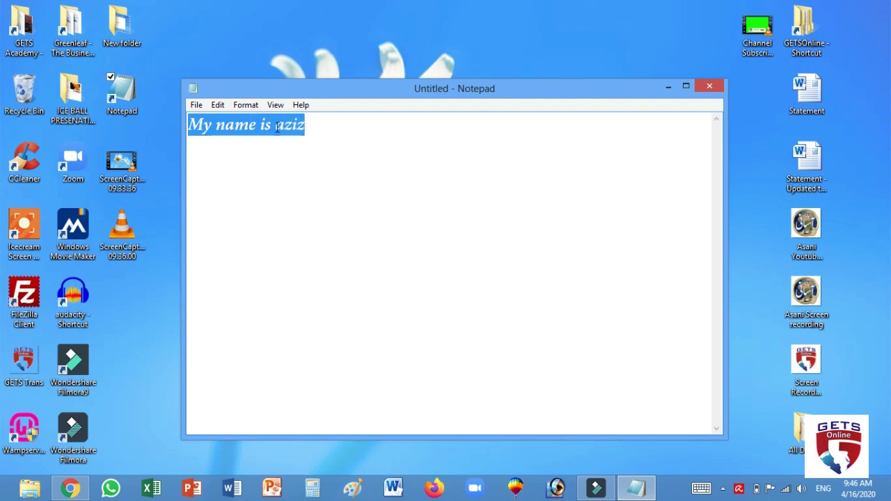
{"action": "left_click", "coordinate": [271, 163]}
Step: Select only "is" and the name at the end of the line, working backwards, and clear the selection
{"action": "left_click", "coordinate": [310, 125]}
{"action": "left_click_drag", "start_coordinate": [305, 127], "coordinate": [256, 126]}
{"action": "left_click", "coordinate": [247, 163]}
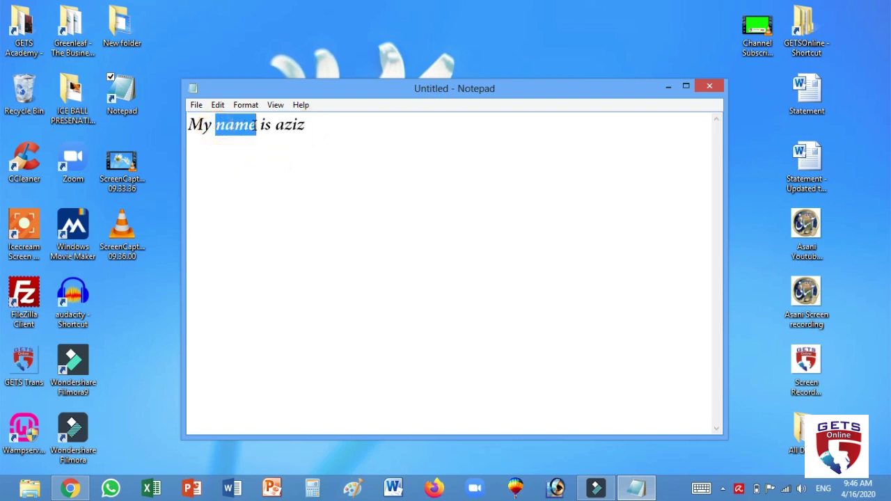
Step: Select the whole "My name is" line and cut it from the document
{"action": "left_click", "coordinate": [355, 169]}
{"action": "left_click", "coordinate": [192, 125]}
{"action": "left_click_drag", "start_coordinate": [189, 126], "coordinate": [313, 125]}
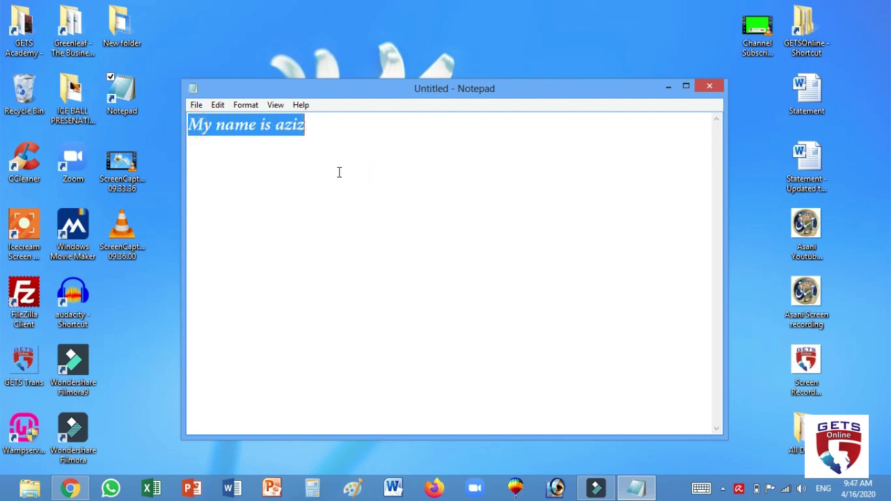
{"action": "left_click", "coordinate": [218, 105]}
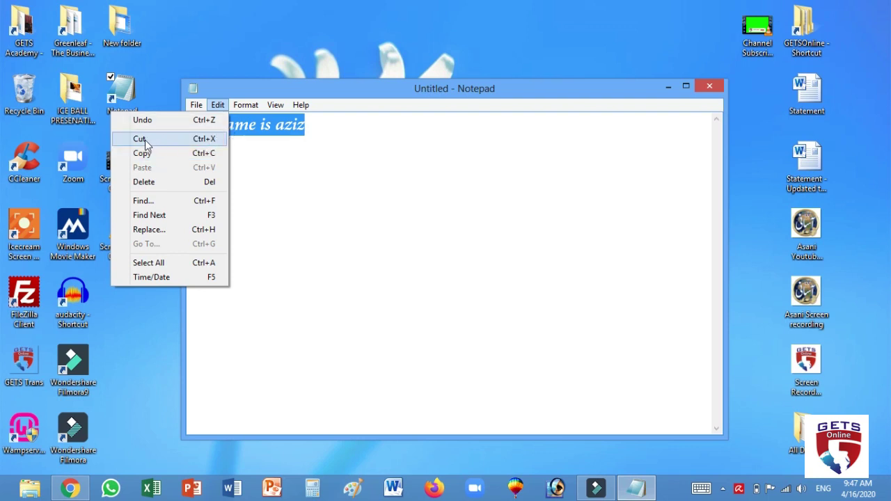
{"action": "left_click", "coordinate": [155, 143]}
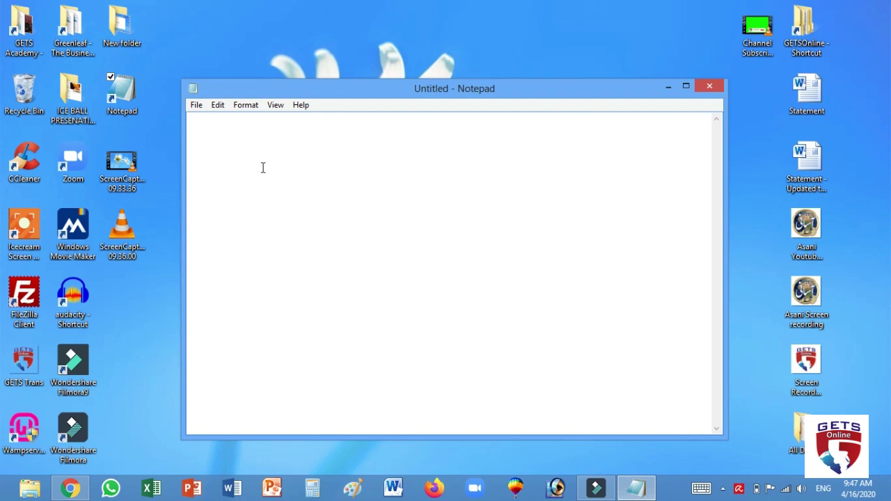
Step: Enter two lines of sample text, "cnb jbdva sd fas" and "sdf gasdf gasudf", and start a third line
{"action": "left_click", "coordinate": [218, 105]}
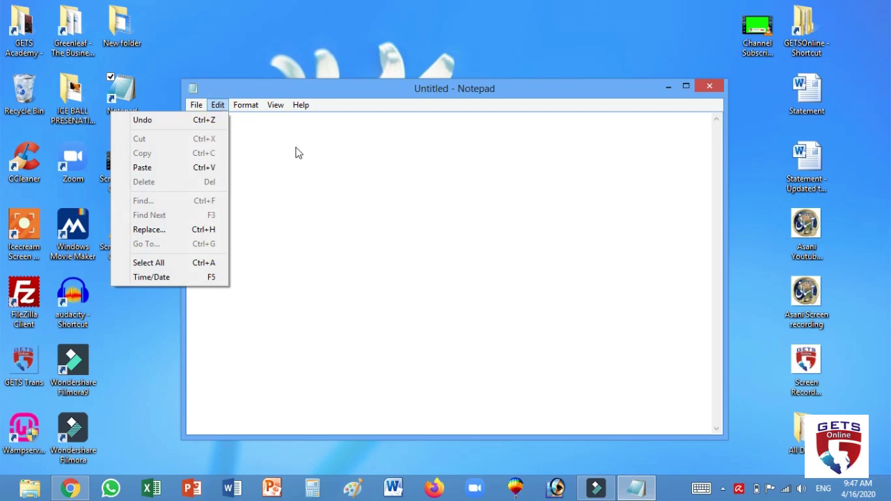
{"action": "left_click", "coordinate": [337, 163]}
{"action": "type", "text": "cnb jbdva sd fas"}
{"action": "key", "text": "Return"}
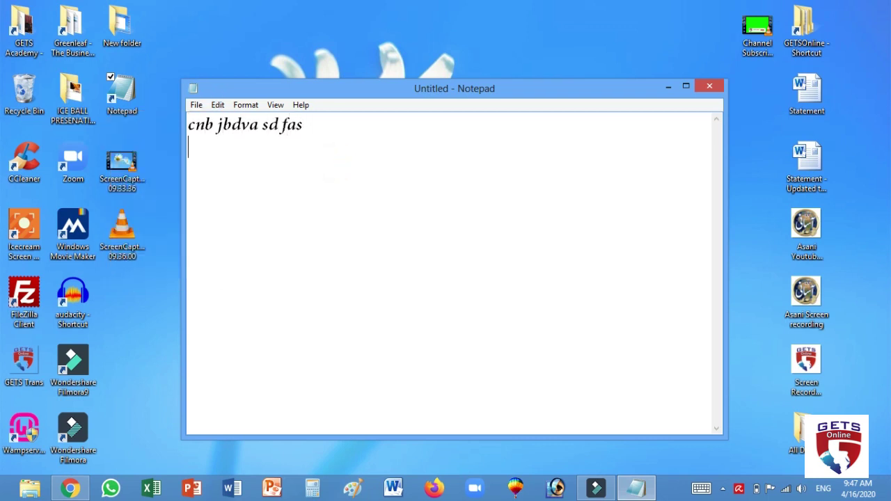
{"action": "type", "text": "sdf gasdf gasudf"}
{"action": "key", "text": "Return"}
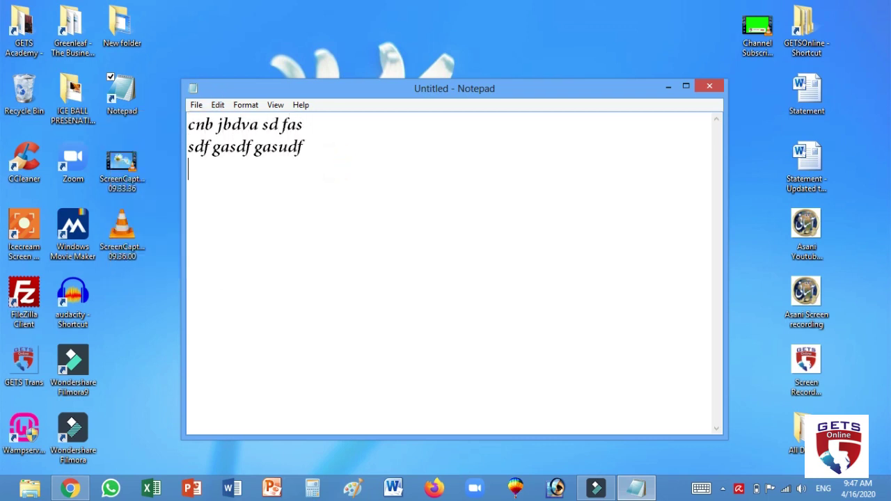
Step: Paste the cut "My name is" sentence on the third line and again after the text on the first line
{"action": "left_click", "coordinate": [197, 105]}
{"action": "left_click", "coordinate": [218, 106]}
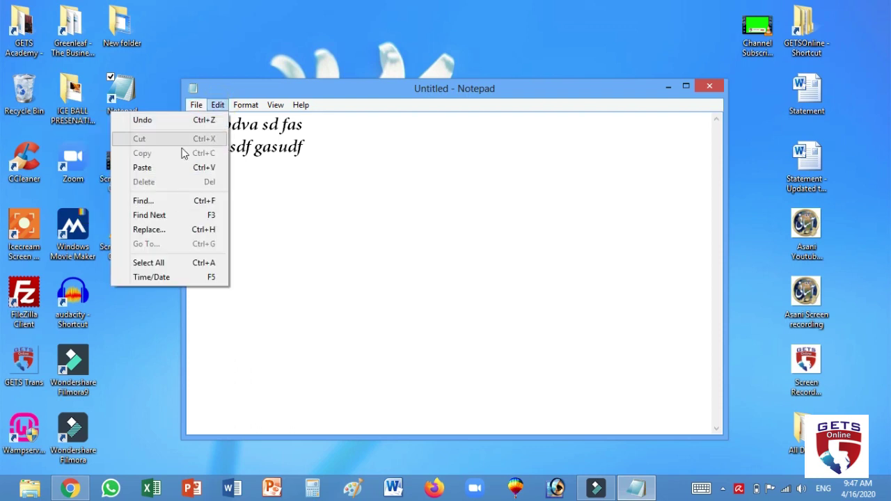
{"action": "left_click", "coordinate": [173, 169]}
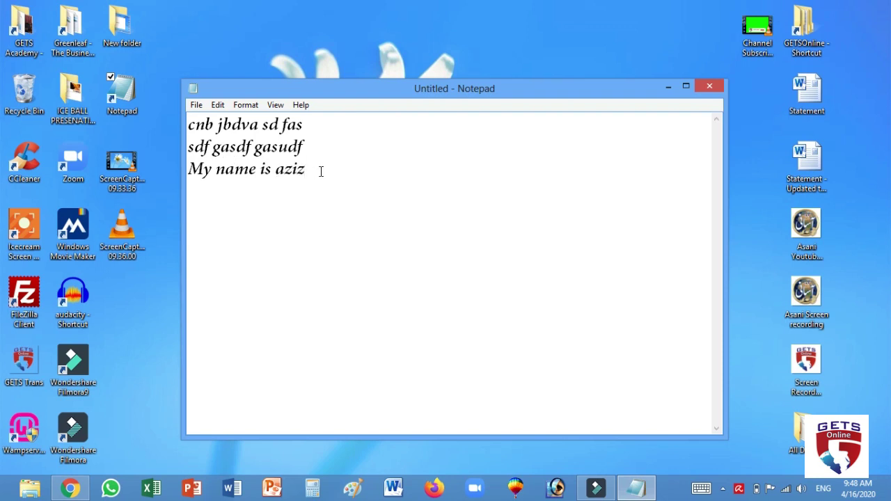
{"action": "left_click", "coordinate": [340, 122]}
{"action": "left_click", "coordinate": [218, 104]}
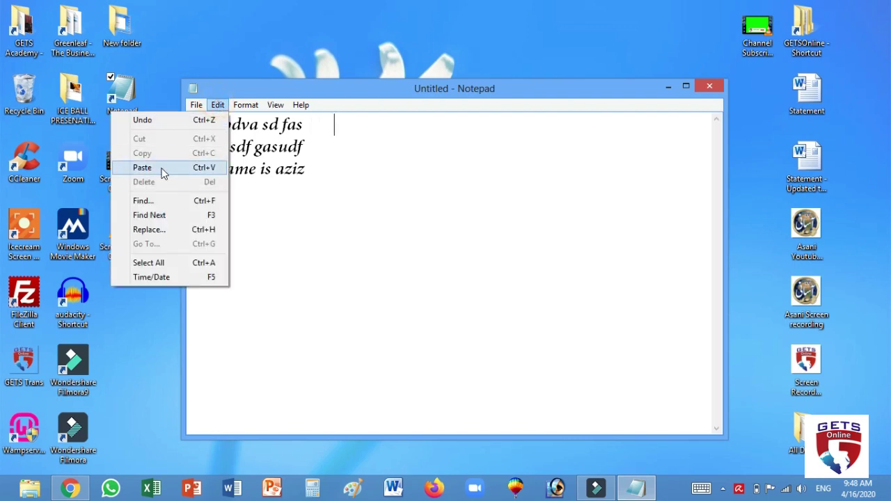
{"action": "left_click", "coordinate": [164, 167]}
Step: Add a period at the end of the third line and paste the cut sentence after it
{"action": "left_click", "coordinate": [353, 165]}
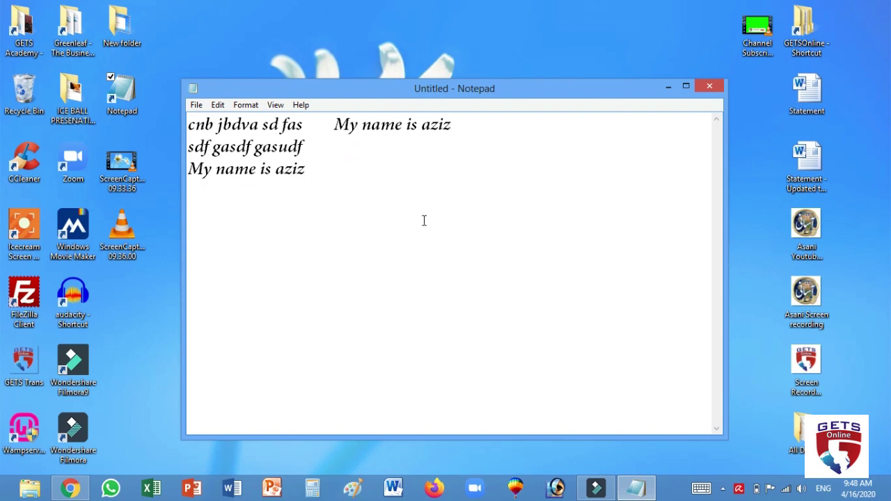
{"action": "type", "text": "."}
{"action": "left_click", "coordinate": [216, 104]}
{"action": "left_click", "coordinate": [179, 170]}
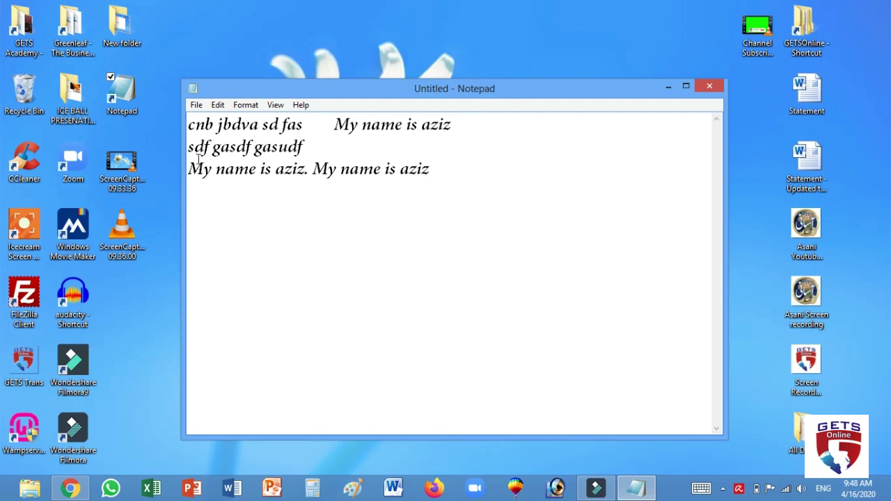
Step: Copy only the first name from the third line's first sentence and paste it at the end of that line
{"action": "left_click_drag", "start_coordinate": [276, 176], "coordinate": [304, 174]}
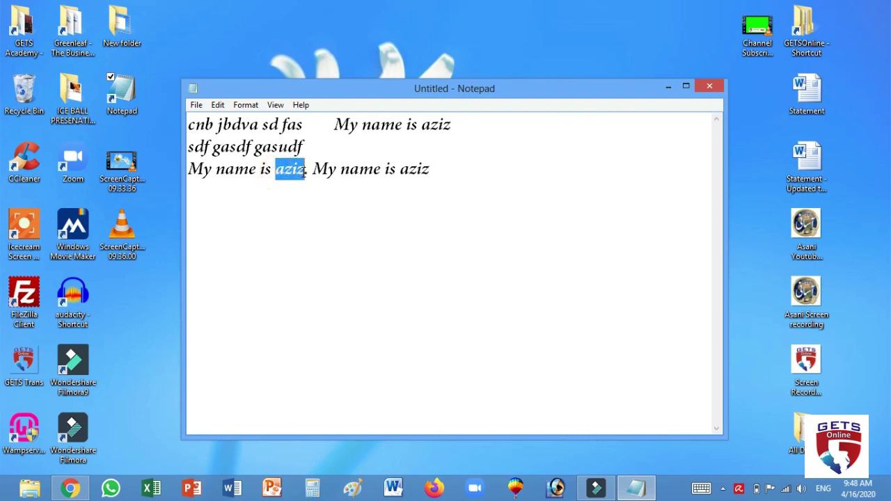
{"action": "left_click", "coordinate": [218, 104]}
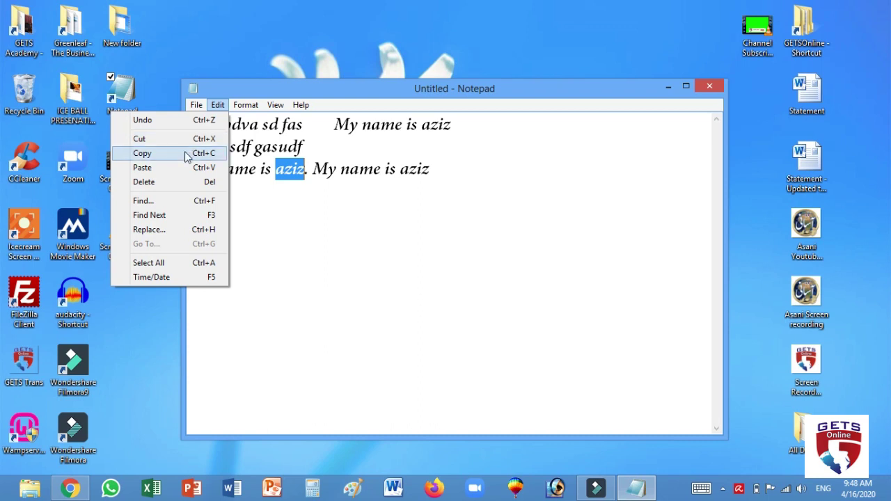
{"action": "left_click", "coordinate": [185, 154]}
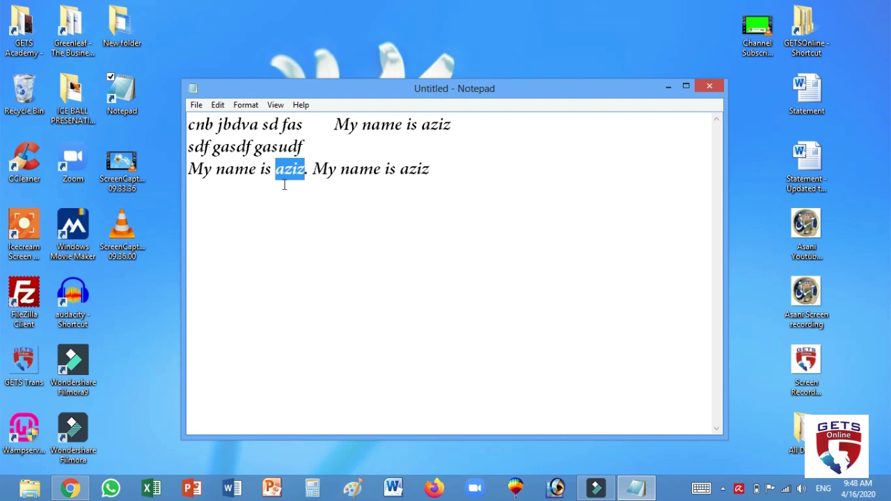
{"action": "left_click", "coordinate": [286, 229]}
{"action": "left_click", "coordinate": [514, 186]}
{"action": "left_click", "coordinate": [217, 104]}
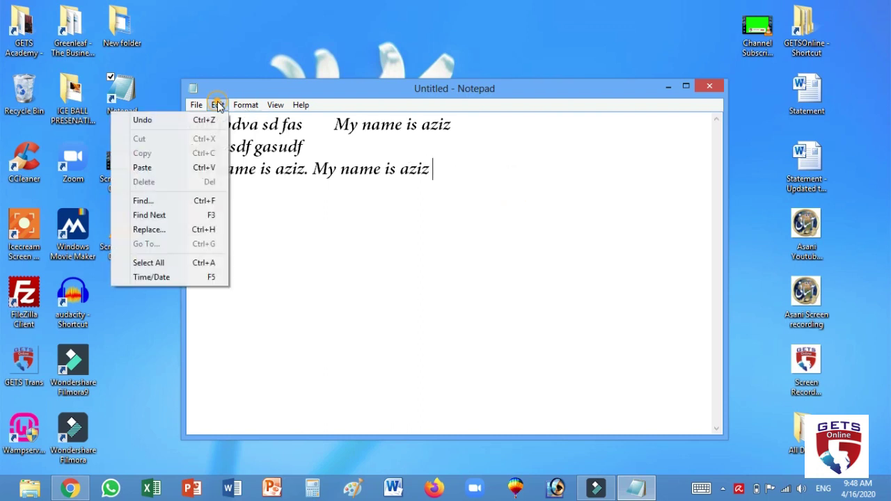
{"action": "left_click", "coordinate": [159, 169]}
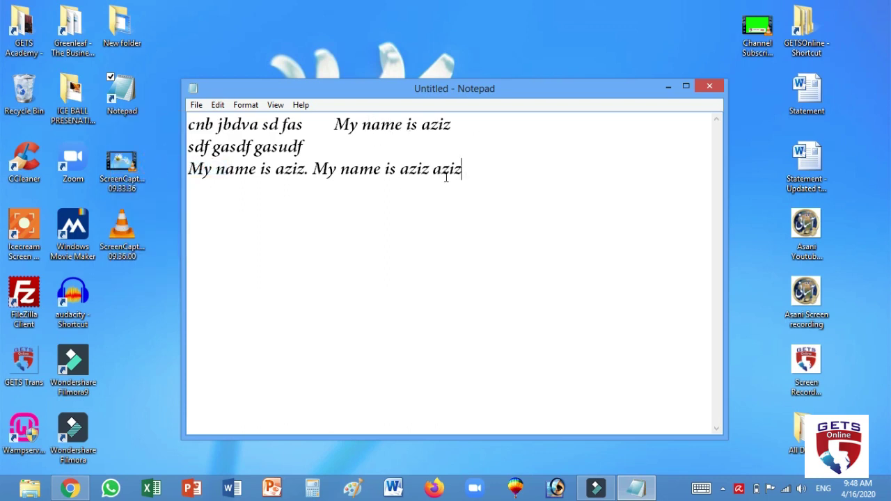
Step: Paste the copied first name at the end of the second line, after "gasudf"
{"action": "left_click", "coordinate": [342, 144]}
{"action": "left_click", "coordinate": [218, 105]}
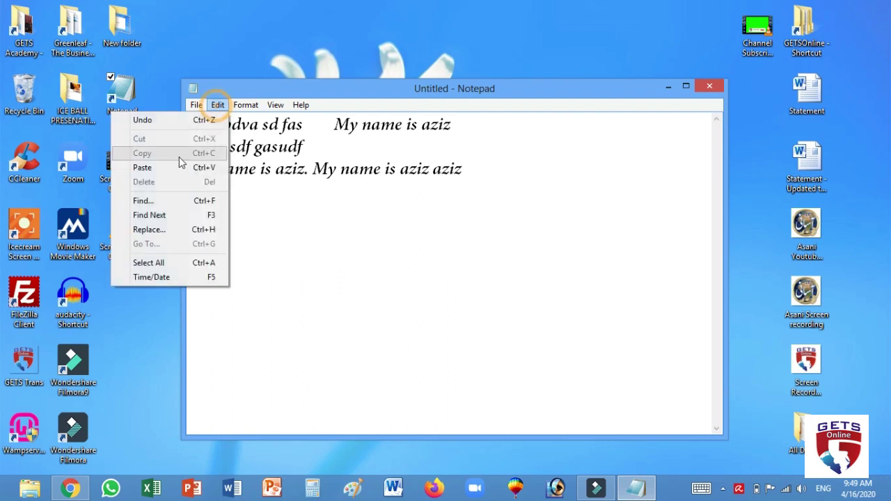
{"action": "left_click", "coordinate": [166, 167]}
{"action": "left_click", "coordinate": [215, 106]}
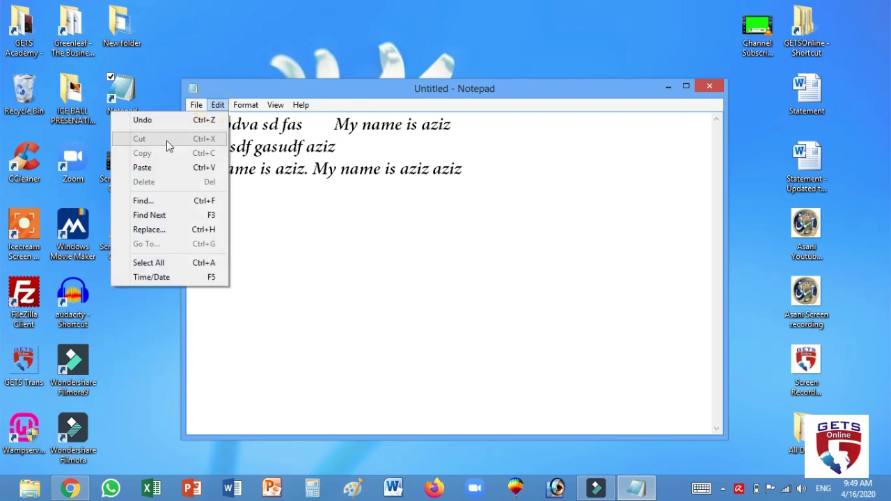
{"action": "left_click", "coordinate": [402, 216]}
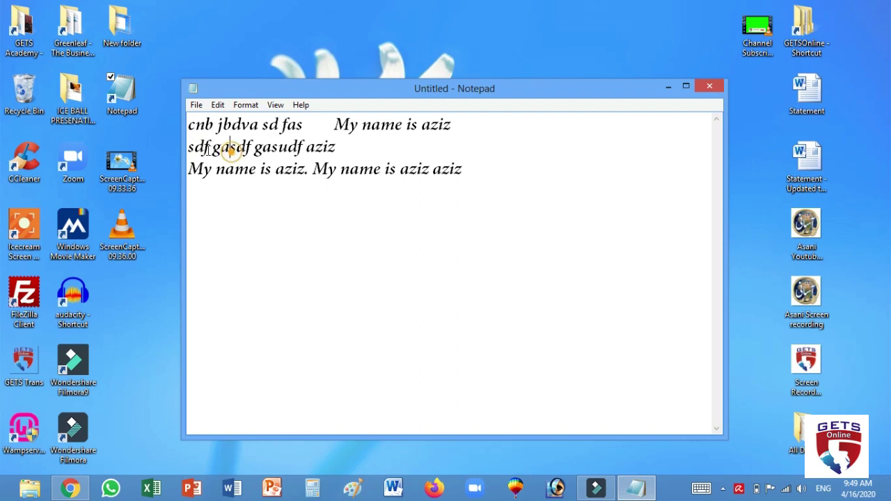
{"action": "left_click", "coordinate": [185, 147]}
{"action": "key", "text": "shift+End"}
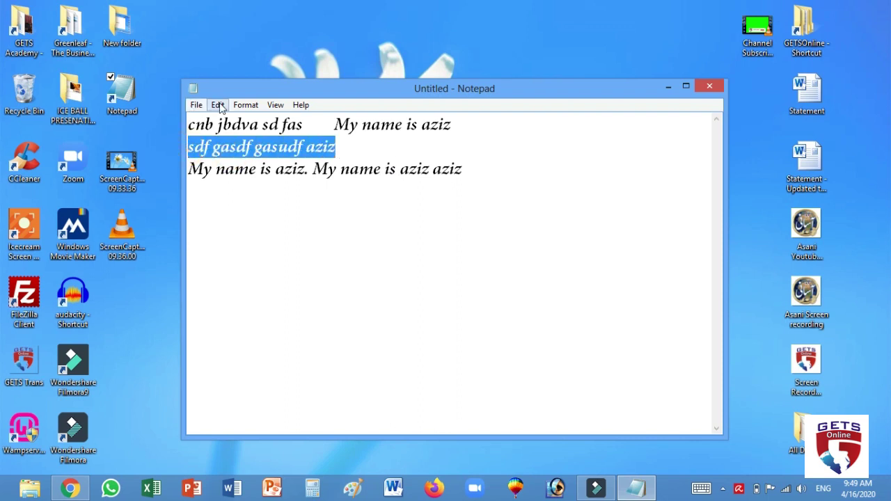
{"action": "left_click", "coordinate": [218, 105]}
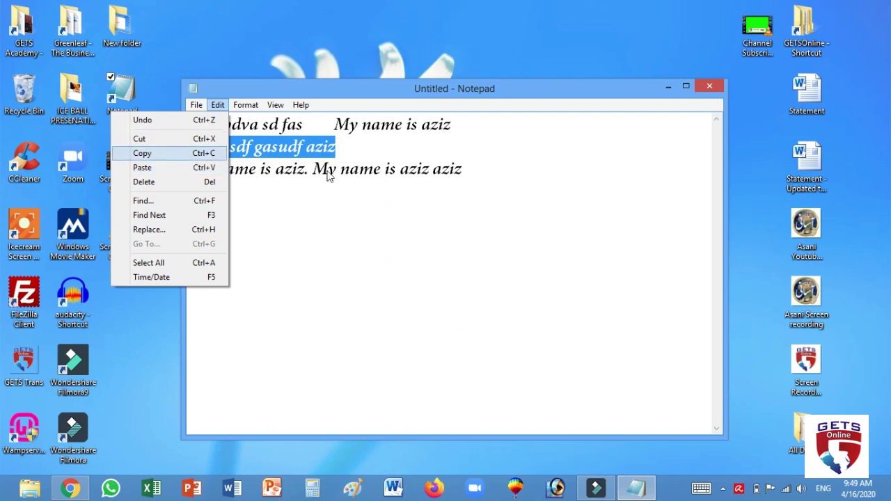
{"action": "left_click", "coordinate": [395, 187]}
Step: Copy the "My name is" sentence from the first line and paste it on two new lines below the third
{"action": "left_click_drag", "start_coordinate": [335, 124], "coordinate": [452, 126]}
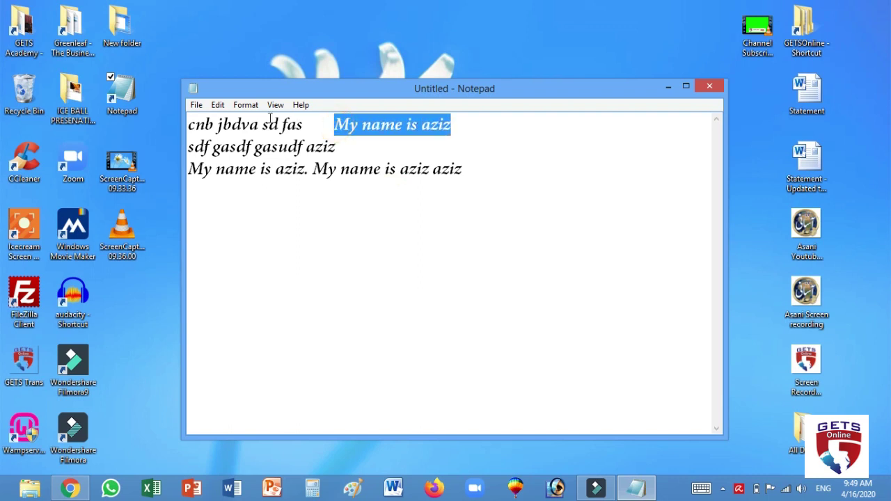
{"action": "left_click", "coordinate": [218, 105]}
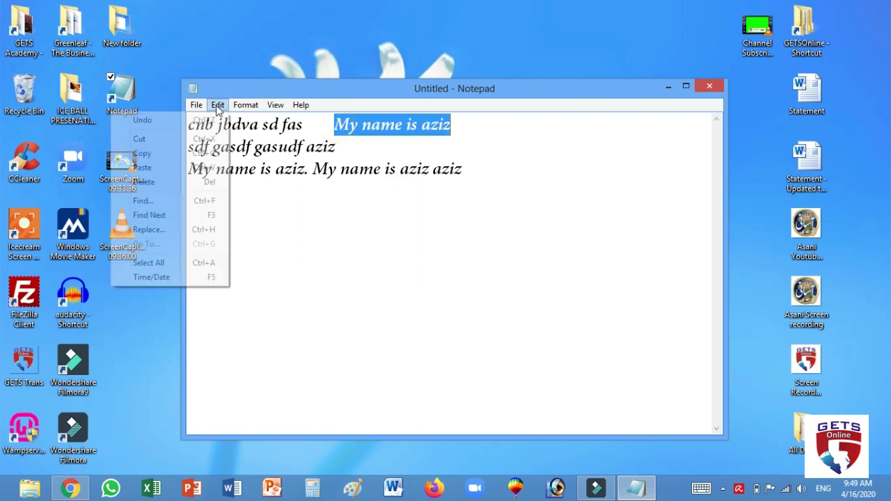
{"action": "left_click", "coordinate": [156, 150]}
{"action": "left_click", "coordinate": [542, 188]}
{"action": "key", "text": "Return"}
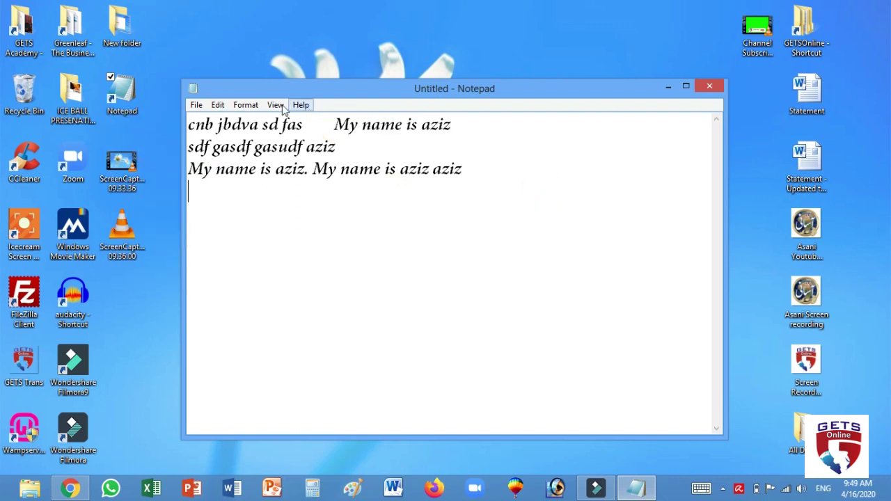
{"action": "left_click", "coordinate": [217, 105]}
{"action": "left_click", "coordinate": [170, 167]}
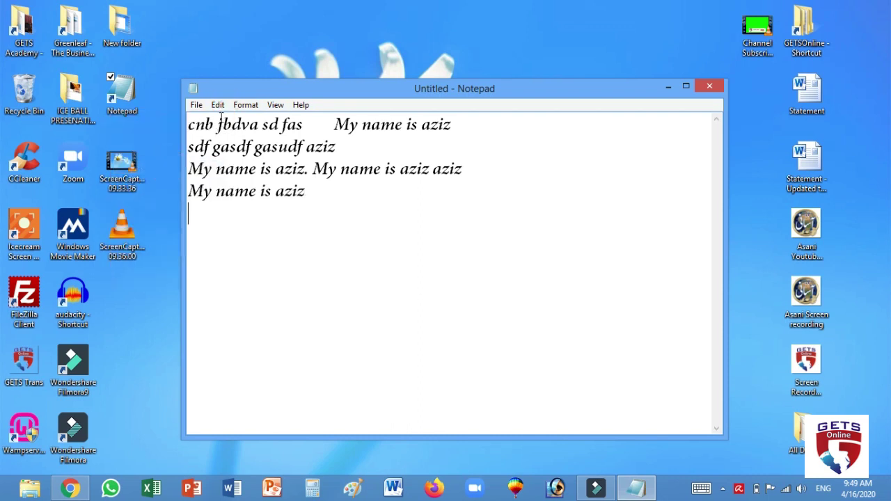
{"action": "left_click", "coordinate": [218, 105]}
{"action": "left_click", "coordinate": [185, 168]}
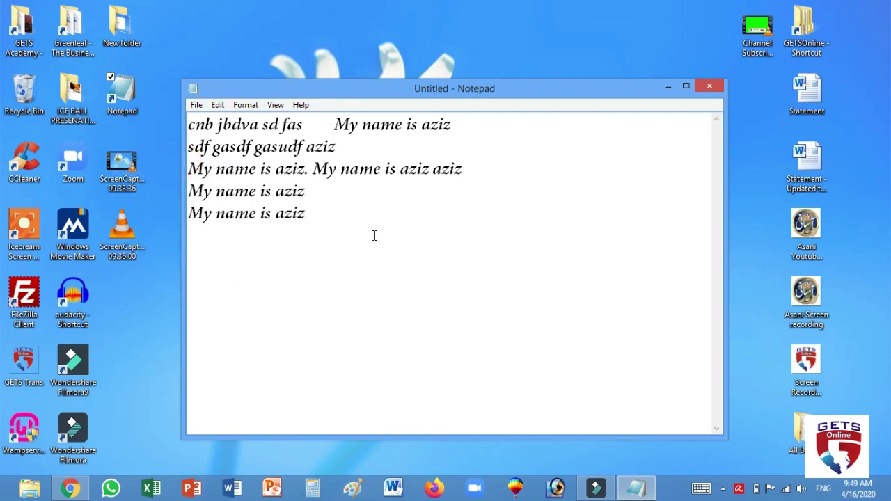
{"action": "key", "text": "Return"}
Step: Select all the text on the second line, starting with "sdf gasdf gasudf", and delete it
{"action": "left_click_drag", "start_coordinate": [194, 146], "coordinate": [340, 155]}
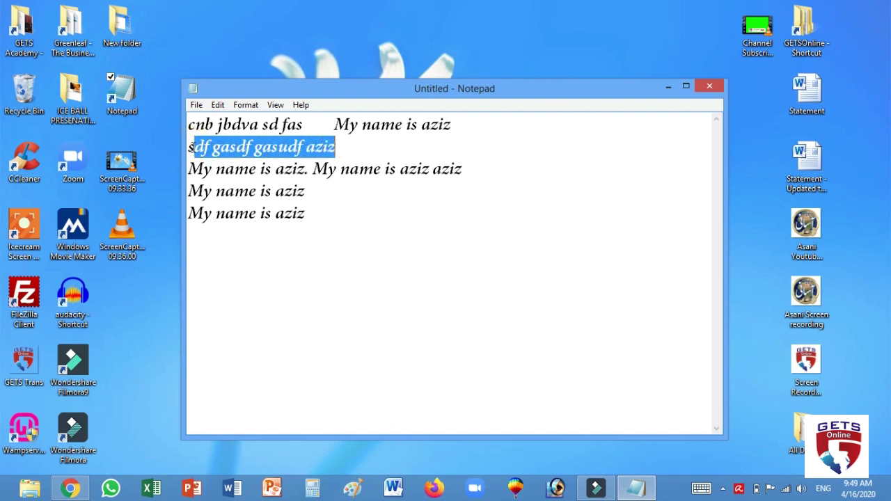
{"action": "left_click_drag", "start_coordinate": [190, 147], "coordinate": [394, 160]}
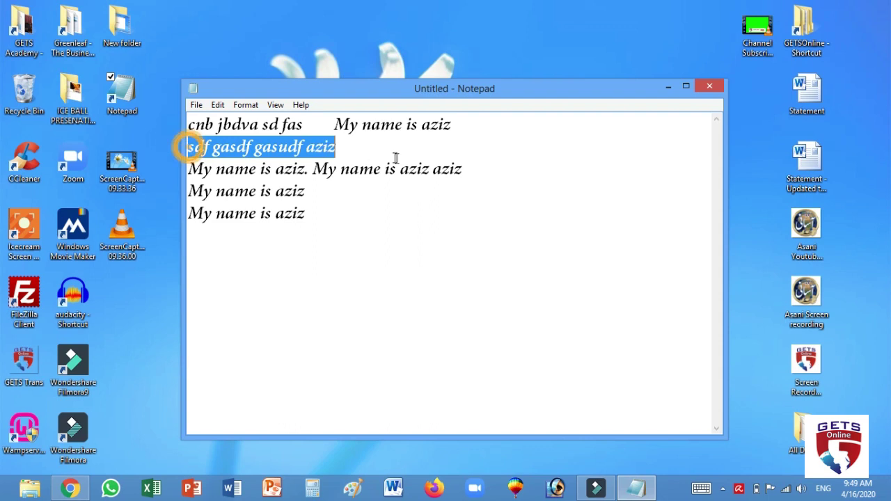
{"action": "left_click", "coordinate": [271, 146]}
{"action": "left_click_drag", "start_coordinate": [189, 148], "coordinate": [339, 150]}
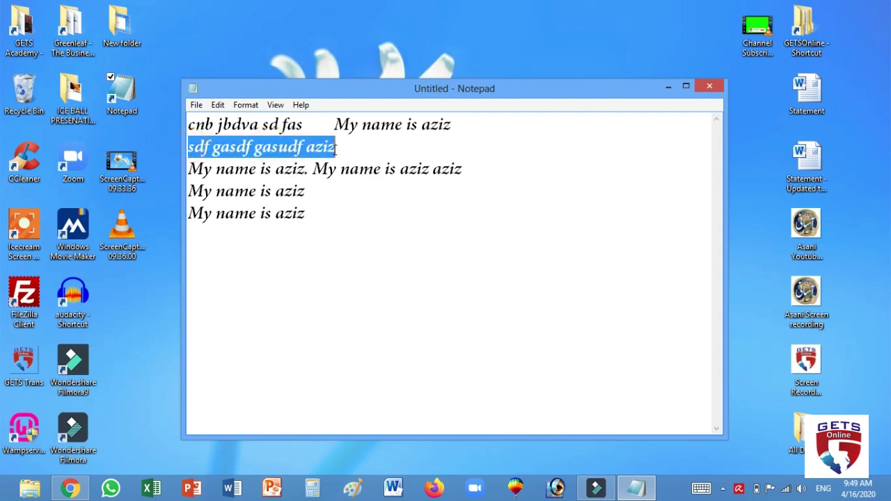
{"action": "left_click", "coordinate": [216, 106]}
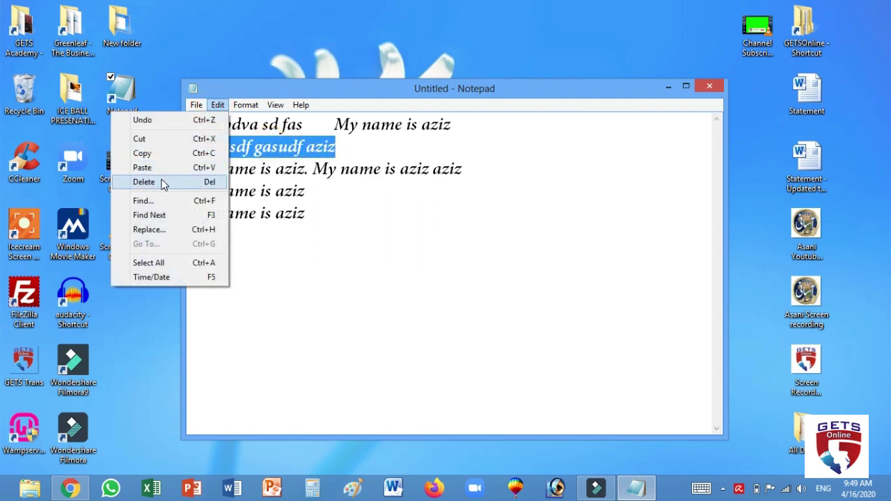
{"action": "left_click", "coordinate": [162, 182]}
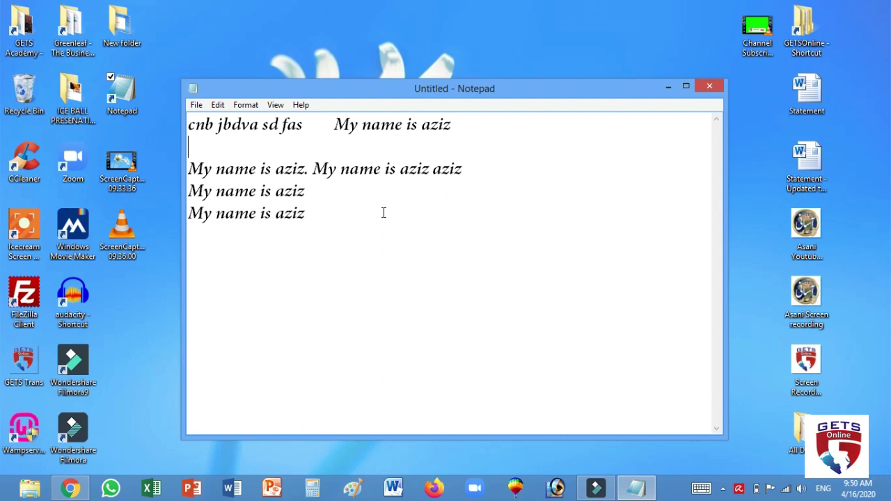
{"action": "left_click", "coordinate": [218, 105]}
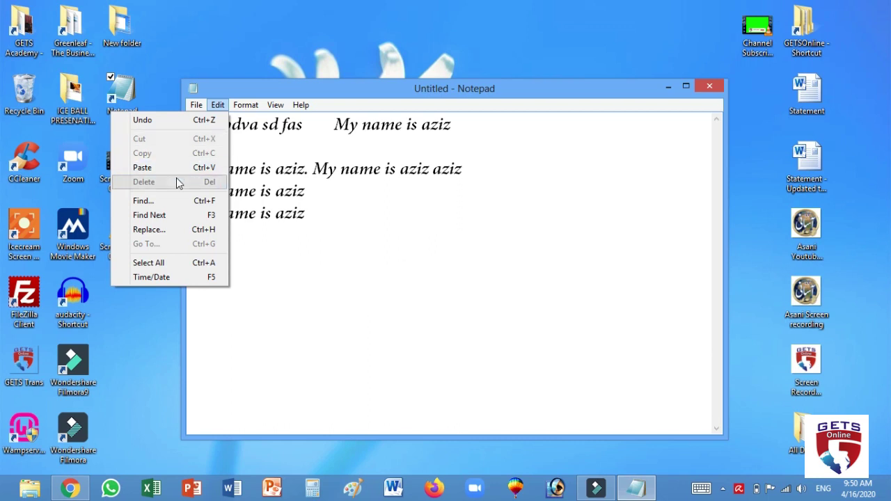
{"action": "left_click", "coordinate": [354, 149]}
{"action": "left_click", "coordinate": [218, 104]}
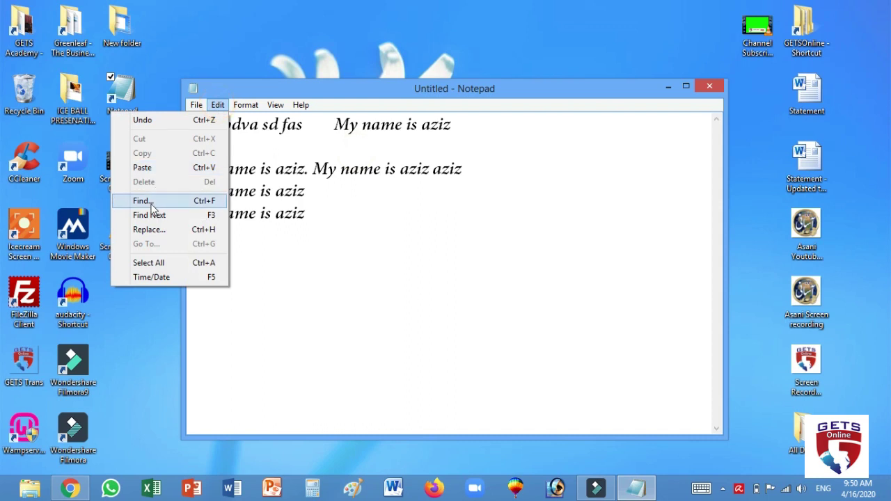
{"action": "left_click", "coordinate": [289, 212]}
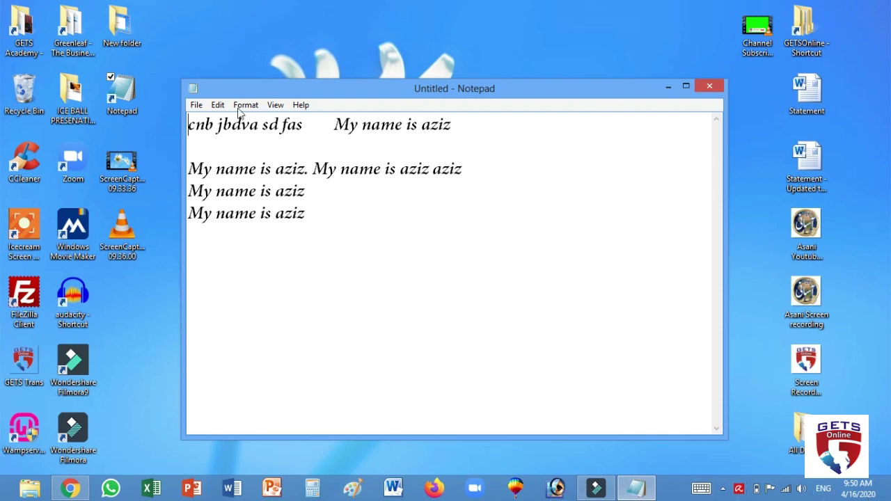
Step: Find the first occurrence of the lowercase first name, searching down from the start of the text
{"action": "left_click", "coordinate": [217, 106]}
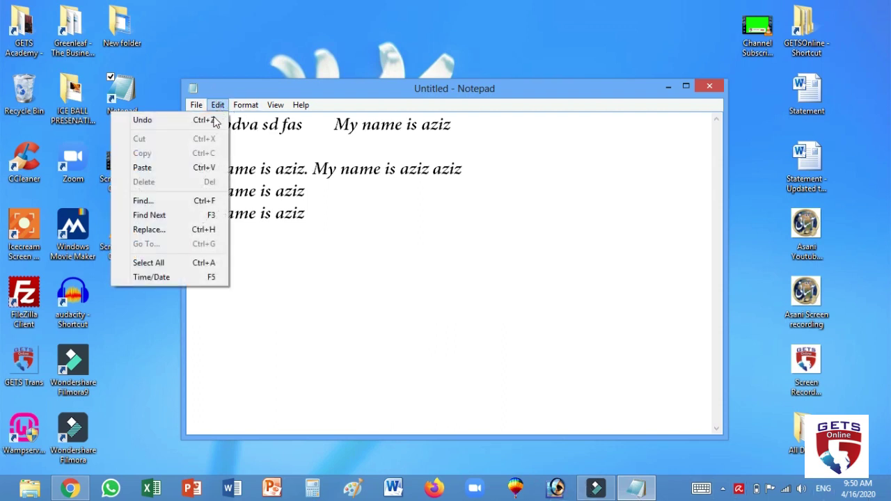
{"action": "left_click", "coordinate": [175, 200]}
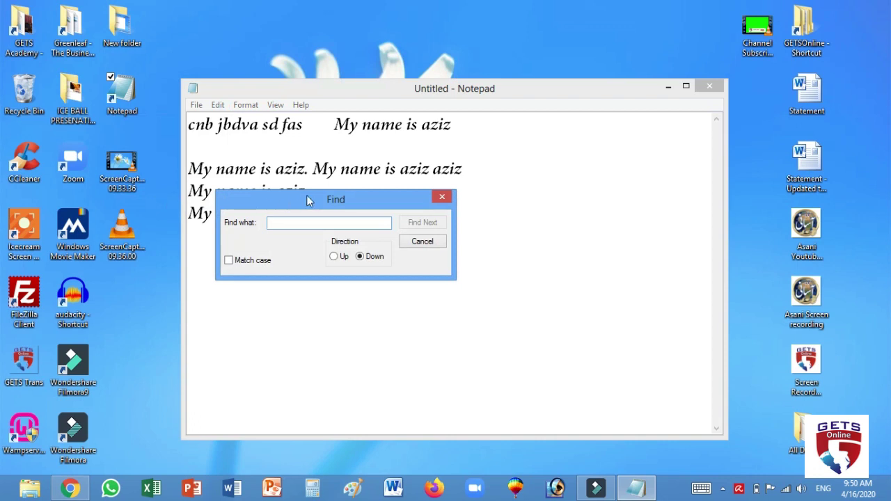
{"action": "left_click_drag", "start_coordinate": [310, 204], "coordinate": [511, 292]}
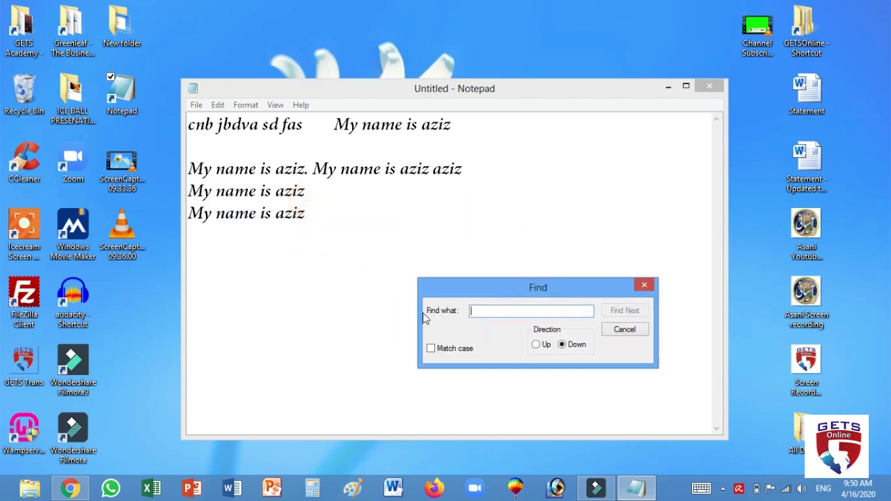
{"action": "left_click", "coordinate": [488, 311]}
{"action": "type", "text": "aziz"}
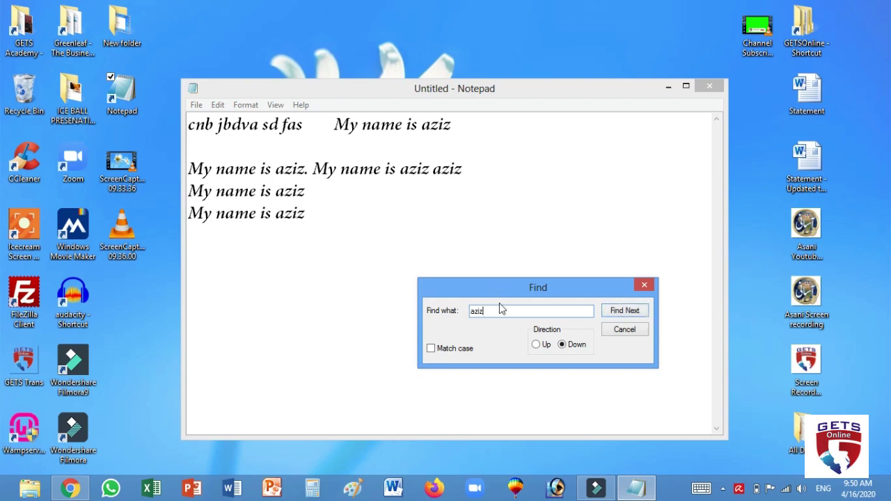
{"action": "left_click", "coordinate": [626, 313]}
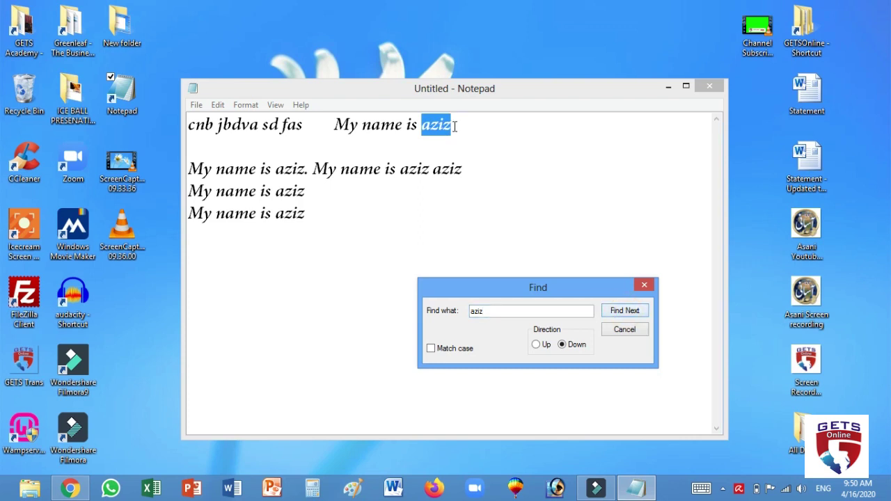
Step: Continue the downward search through all further occurrences of the first name to the end of the text
{"action": "left_click", "coordinate": [635, 312]}
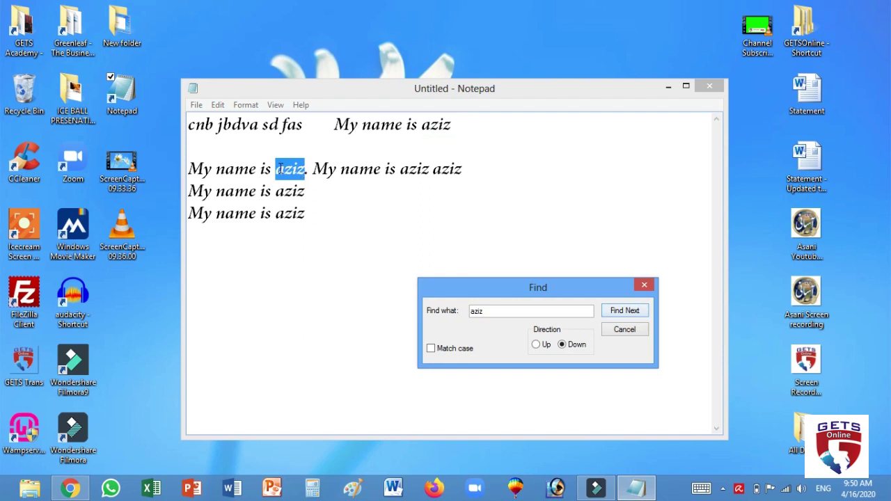
{"action": "left_click", "coordinate": [626, 315]}
{"action": "left_click", "coordinate": [625, 315]}
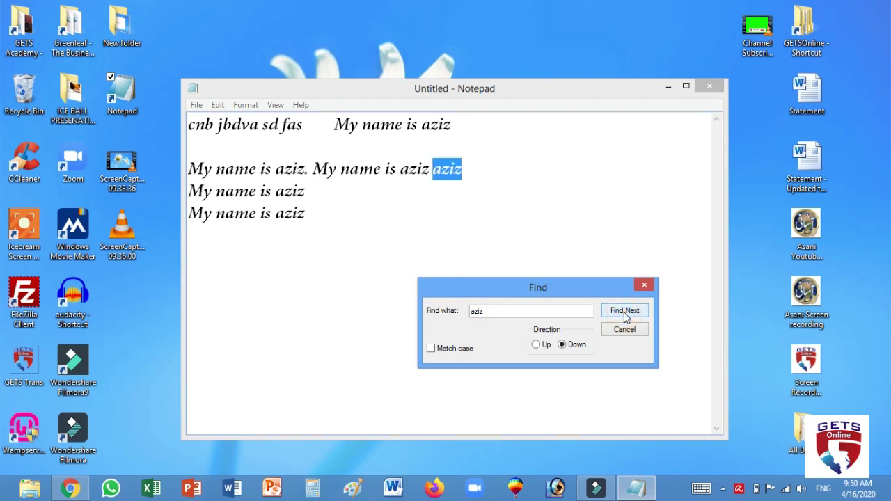
{"action": "left_click", "coordinate": [625, 315]}
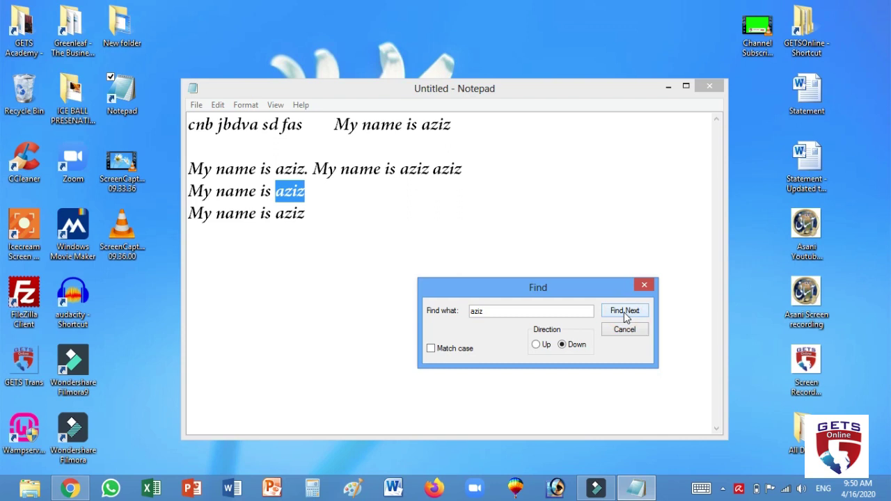
{"action": "left_click", "coordinate": [625, 315]}
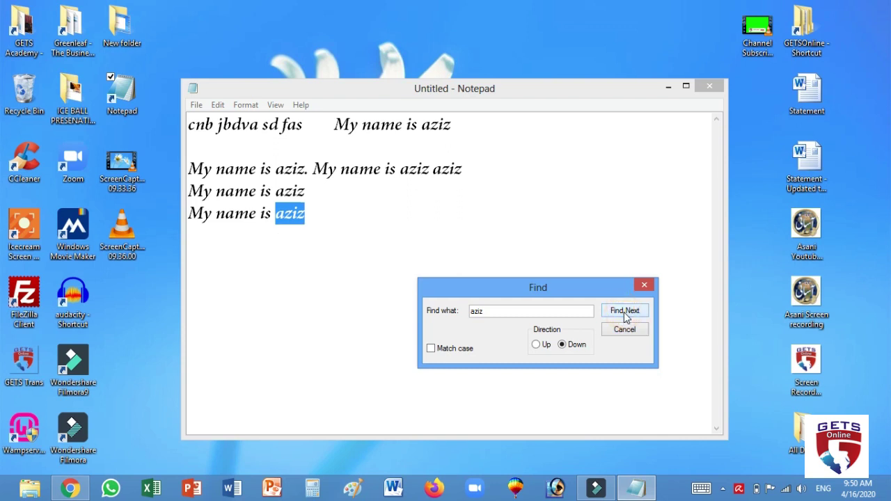
{"action": "left_click", "coordinate": [625, 313]}
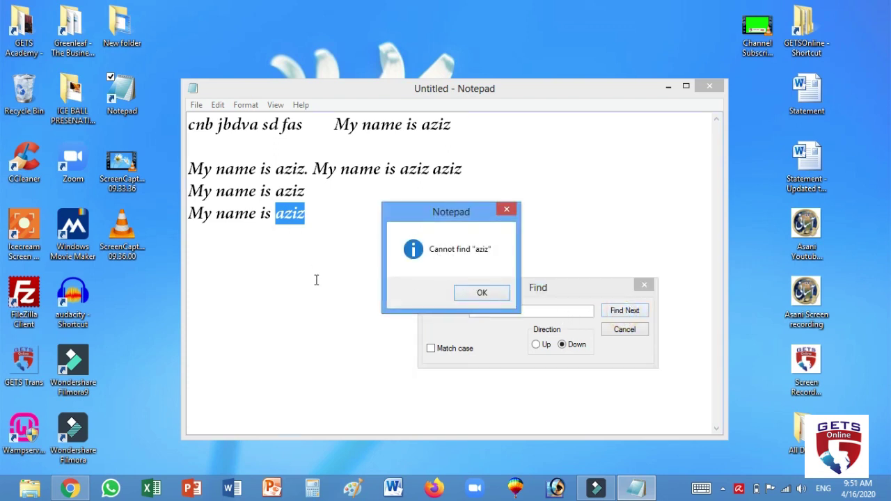
{"action": "left_click", "coordinate": [467, 291]}
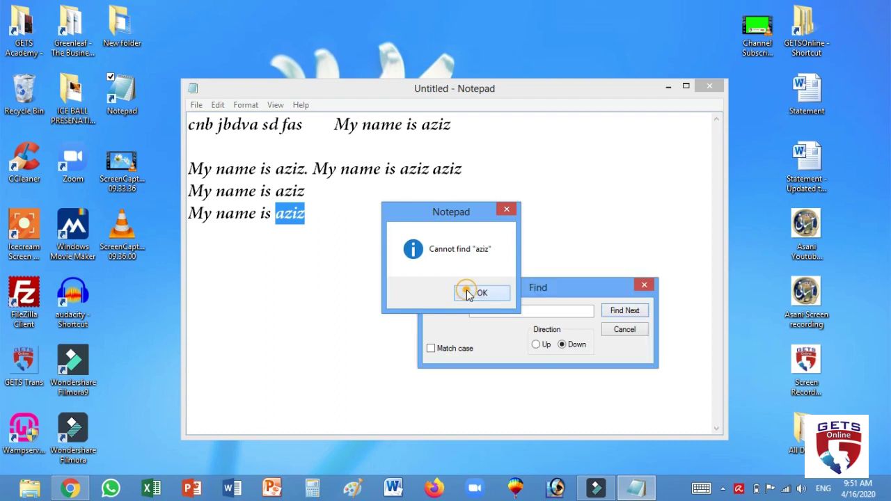
Step: Set the search direction to Up and go back through three previous occurrences of the first name
{"action": "left_click", "coordinate": [536, 346]}
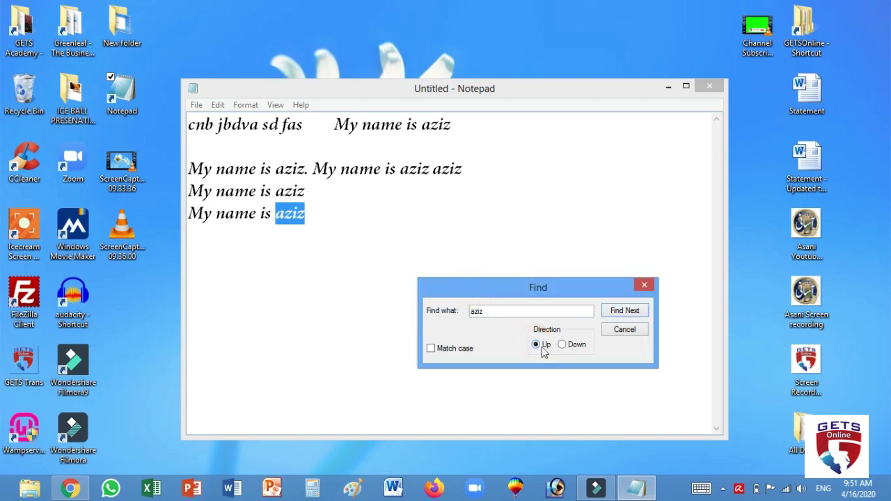
{"action": "left_click", "coordinate": [634, 315]}
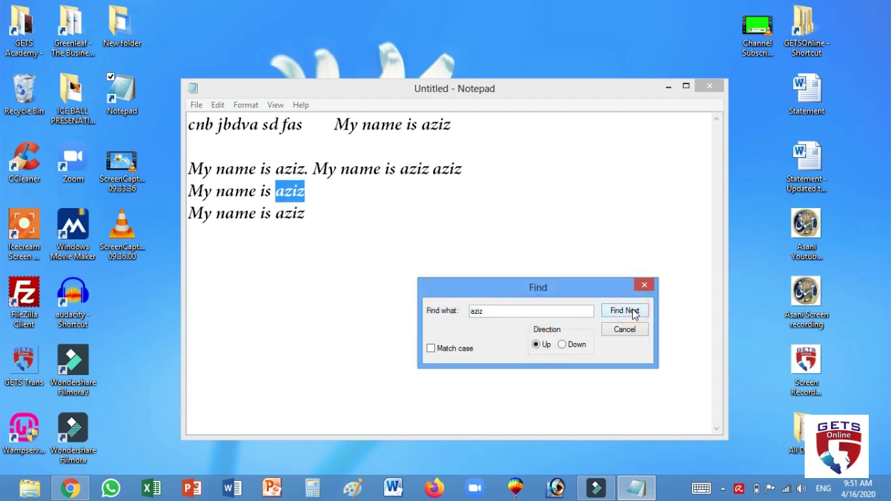
{"action": "left_click", "coordinate": [633, 315]}
{"action": "left_click", "coordinate": [631, 313]}
Step: Switch the search direction back to Down, find the next two occurrences of the first name, and close Find
{"action": "left_click", "coordinate": [562, 345]}
{"action": "left_click", "coordinate": [624, 315]}
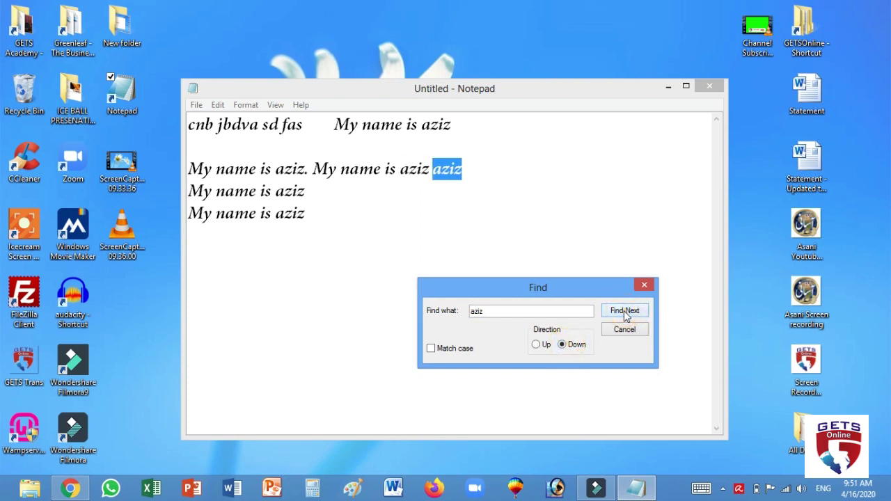
{"action": "double_click", "coordinate": [488, 310]}
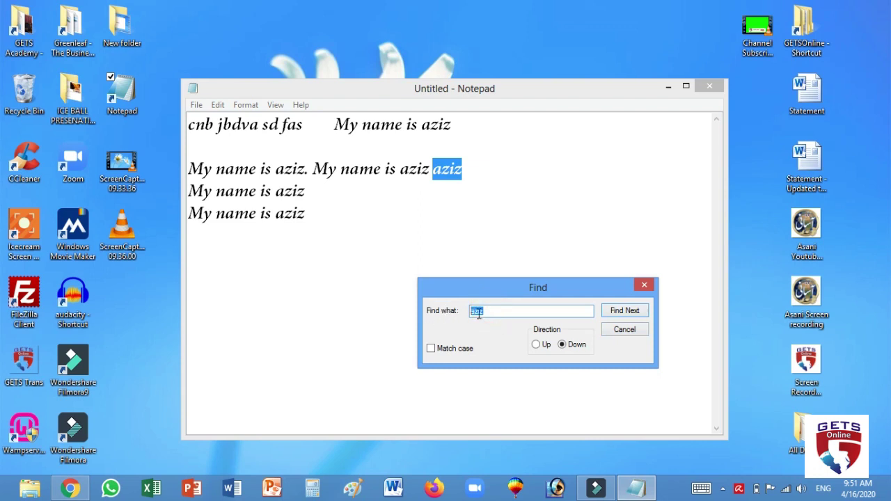
{"action": "left_click", "coordinate": [625, 312]}
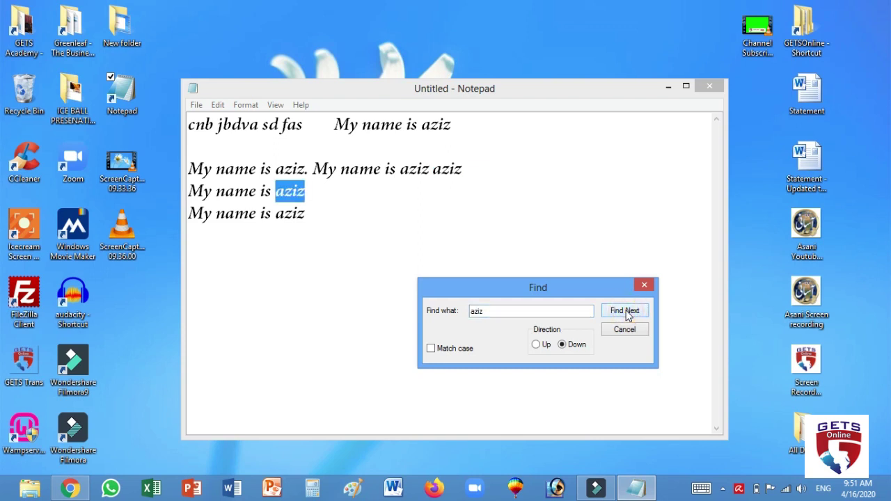
{"action": "left_click", "coordinate": [627, 331]}
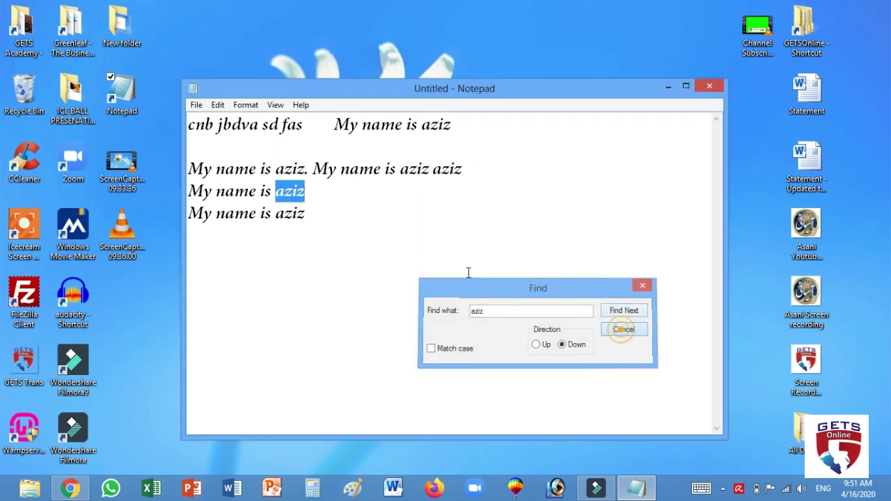
Step: From the start of the text, repeat the last search three times with Find Next, without reopening the Find dialog
{"action": "left_click", "coordinate": [197, 125]}
{"action": "left_click", "coordinate": [218, 105]}
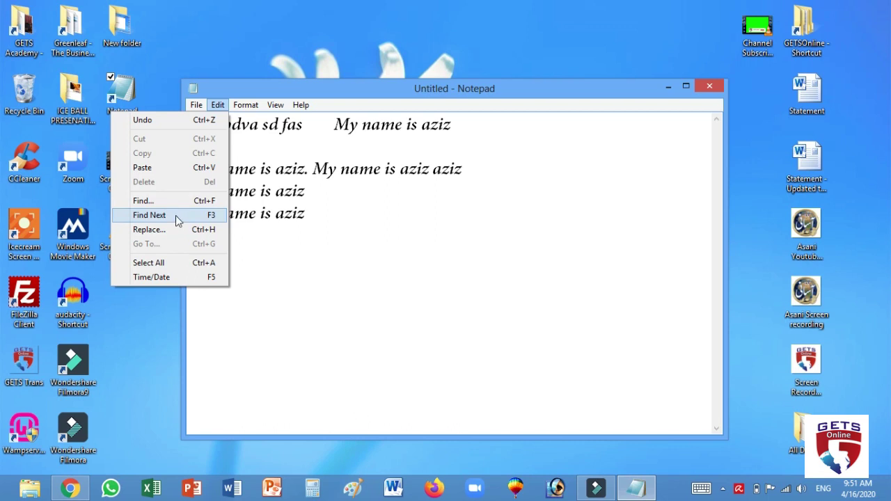
{"action": "left_click", "coordinate": [176, 219]}
{"action": "left_click", "coordinate": [217, 105]}
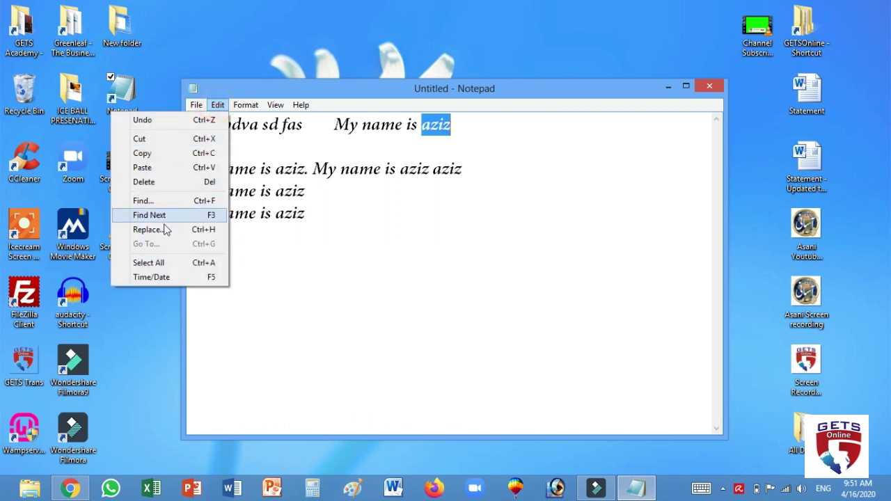
{"action": "left_click", "coordinate": [166, 217]}
{"action": "left_click", "coordinate": [217, 105]}
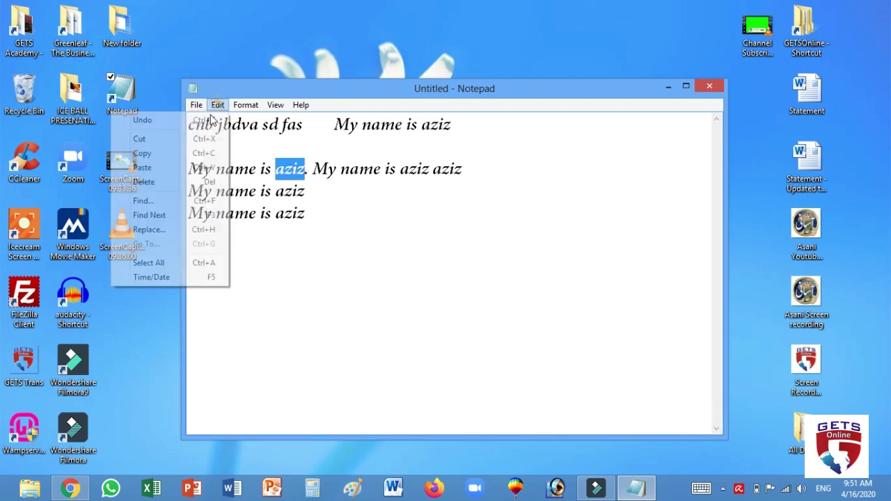
{"action": "left_click", "coordinate": [168, 221]}
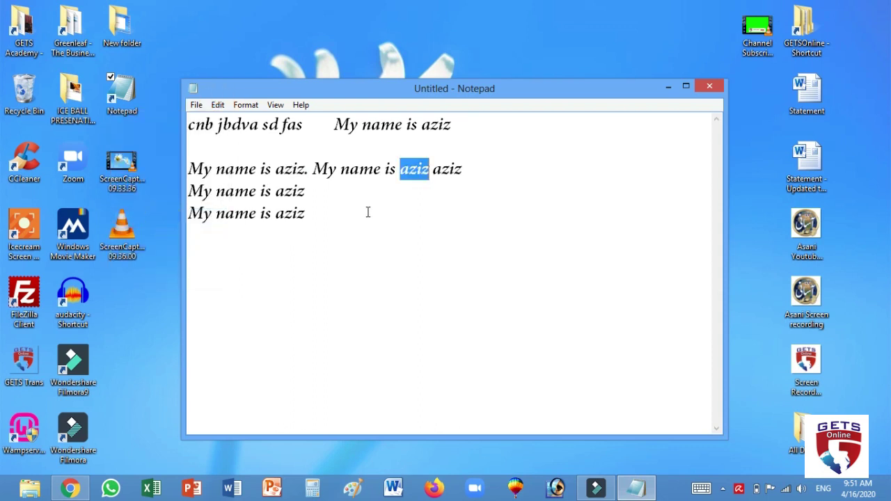
Step: From the start of the text, set up Replace with the first name as the search term and the full name as its replacement
{"action": "left_click", "coordinate": [192, 128]}
{"action": "left_click", "coordinate": [217, 105]}
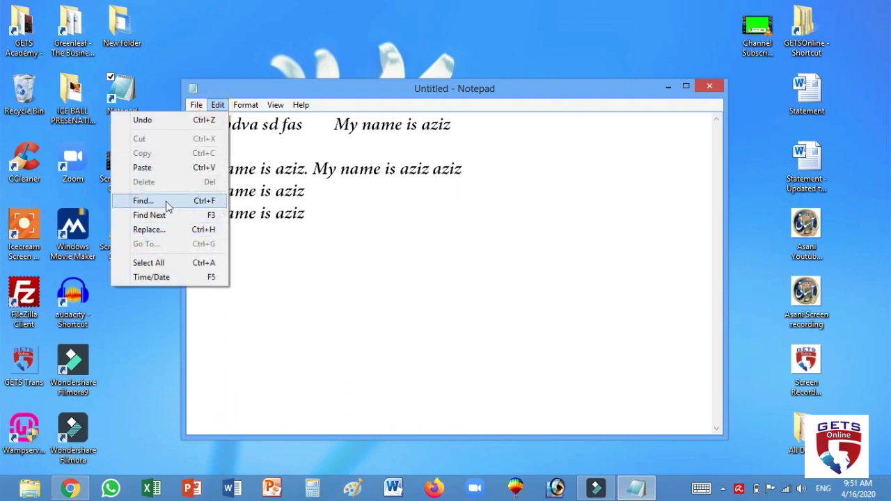
{"action": "left_click", "coordinate": [183, 235]}
{"action": "left_click_drag", "start_coordinate": [294, 165], "coordinate": [435, 228]}
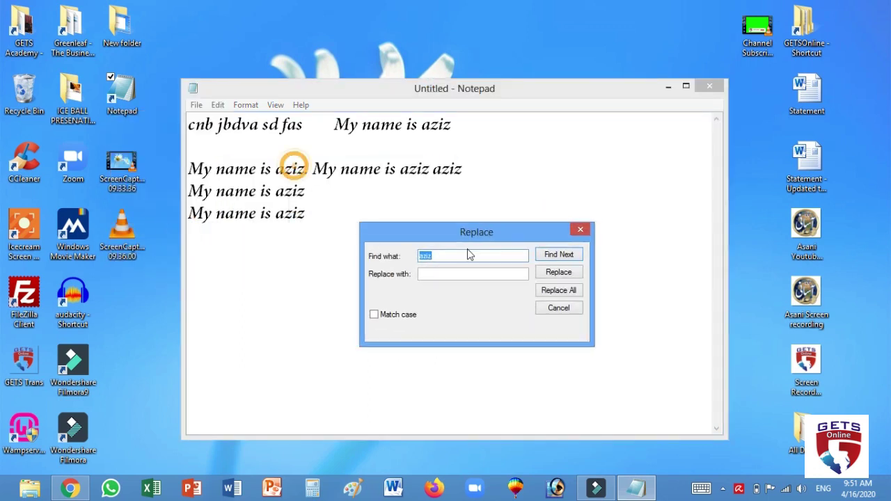
{"action": "left_click_drag", "start_coordinate": [470, 255], "coordinate": [525, 285]}
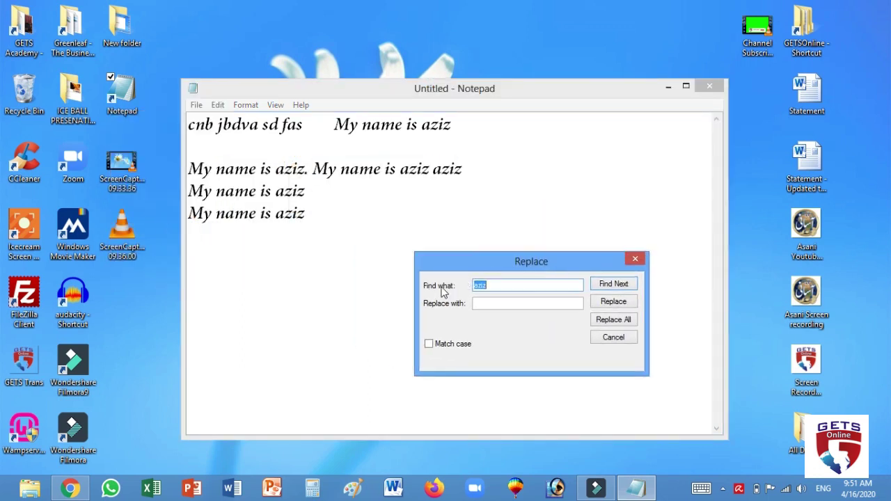
{"action": "left_click", "coordinate": [497, 284]}
{"action": "type", "text": "Aziz Ur Rehman"}
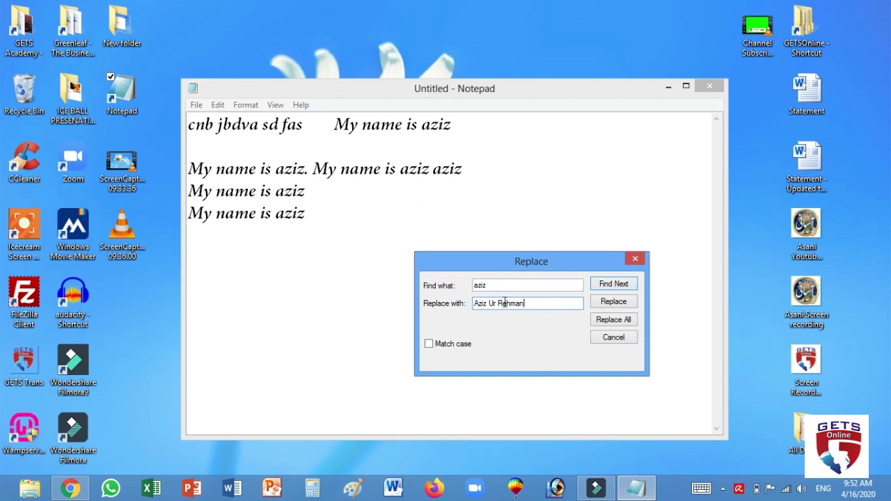
Step: Replace the first name with the full name on the first line and in the third line's first sentence
{"action": "left_click", "coordinate": [623, 285]}
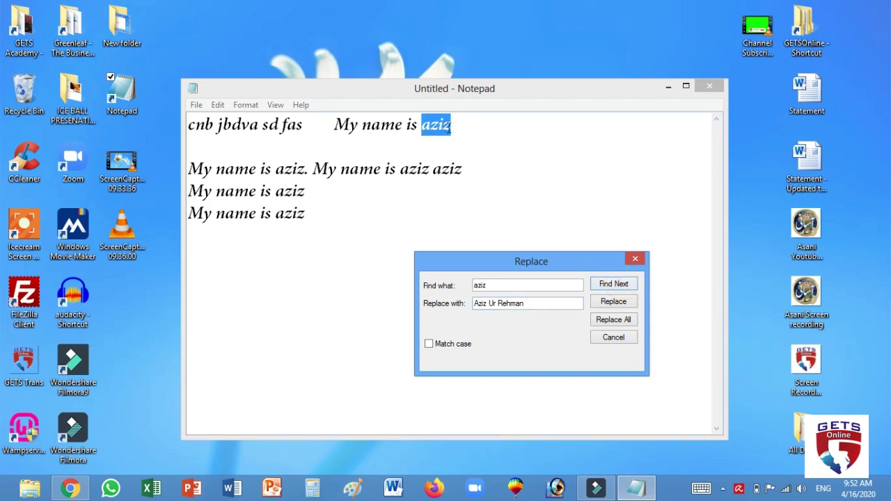
{"action": "left_click", "coordinate": [626, 304]}
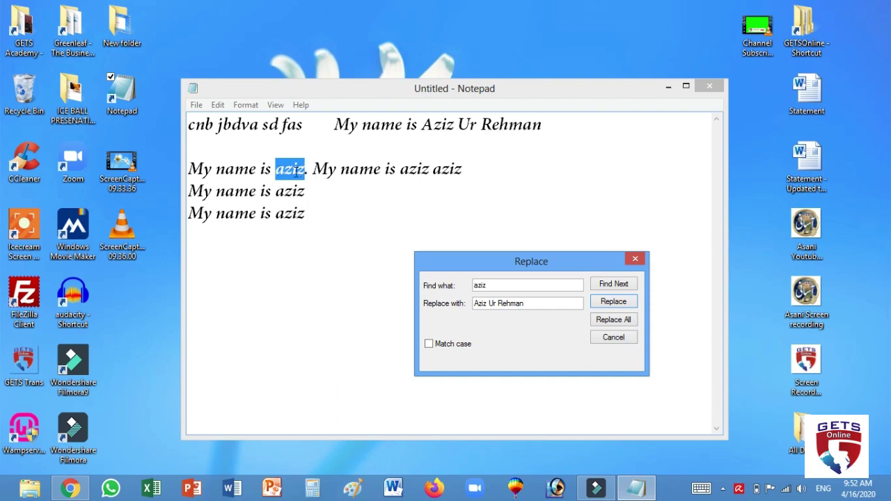
{"action": "left_click", "coordinate": [614, 302]}
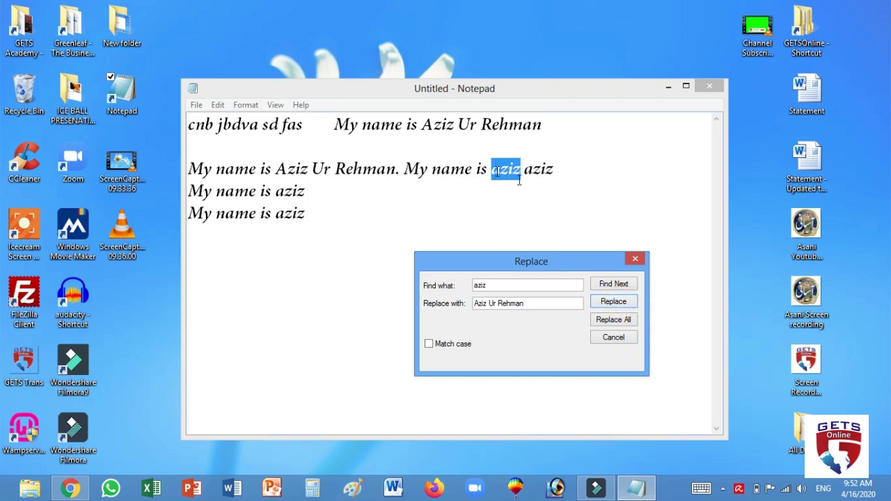
Step: Skip the third line's remaining matches, replace the first name on the fourth line, and replace all matches throughout the text
{"action": "left_click", "coordinate": [614, 286]}
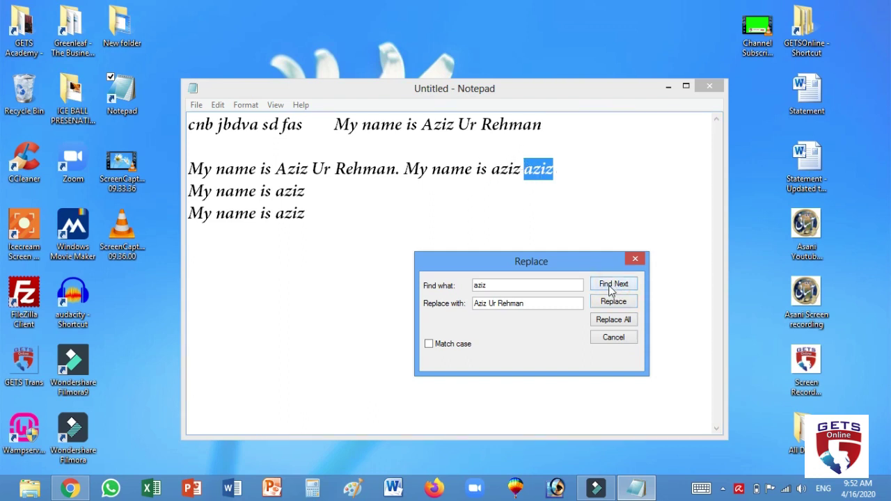
{"action": "left_click", "coordinate": [612, 286]}
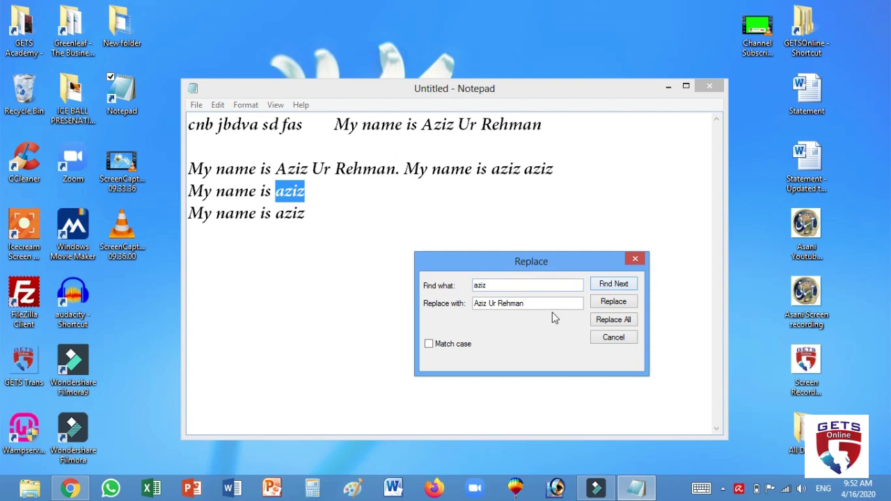
{"action": "left_click", "coordinate": [625, 301]}
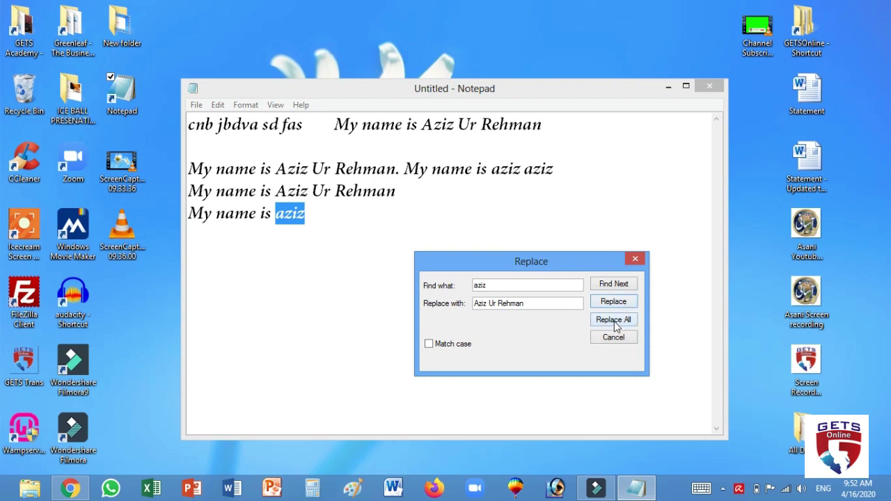
{"action": "left_click", "coordinate": [615, 322]}
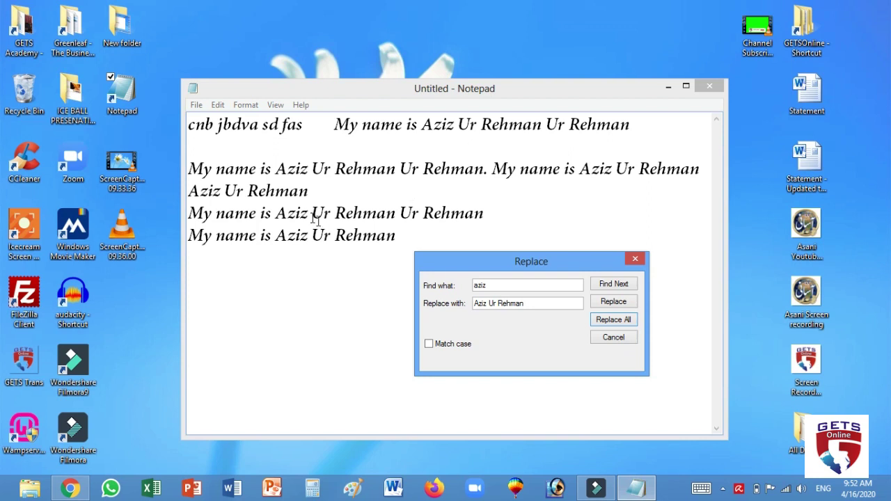
Step: Close the Replace dialog, select all the text with the Select All command, and clear the selection
{"action": "left_click", "coordinate": [616, 339]}
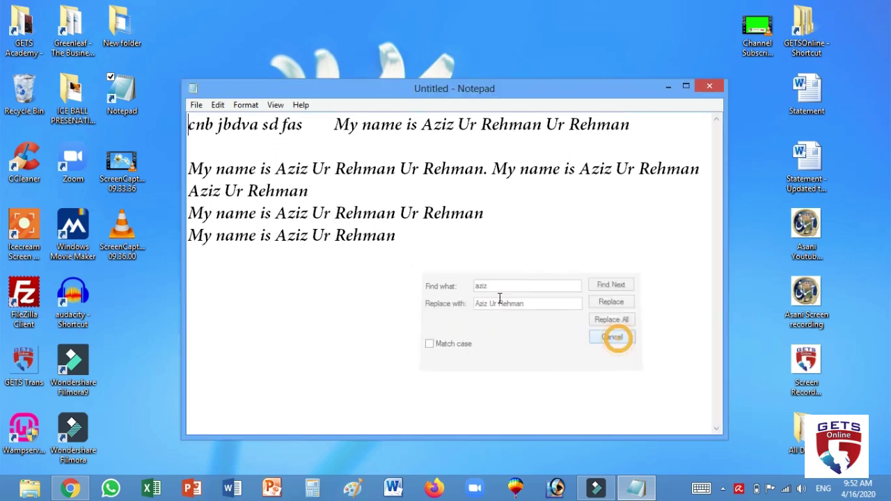
{"action": "left_click", "coordinate": [218, 105]}
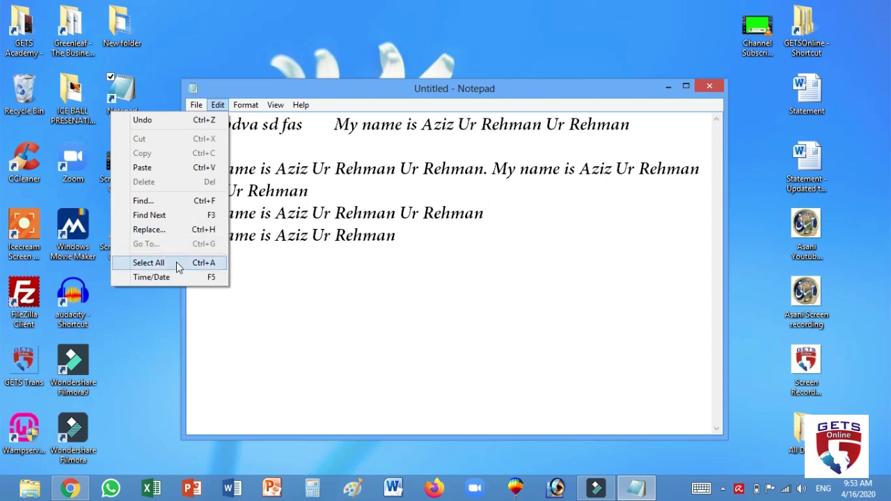
{"action": "left_click", "coordinate": [329, 275]}
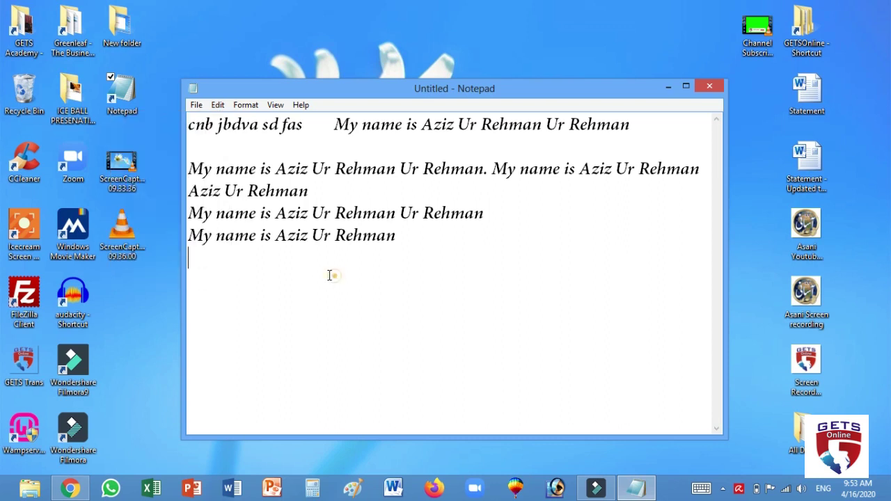
{"action": "left_click_drag", "start_coordinate": [188, 124], "coordinate": [383, 186]}
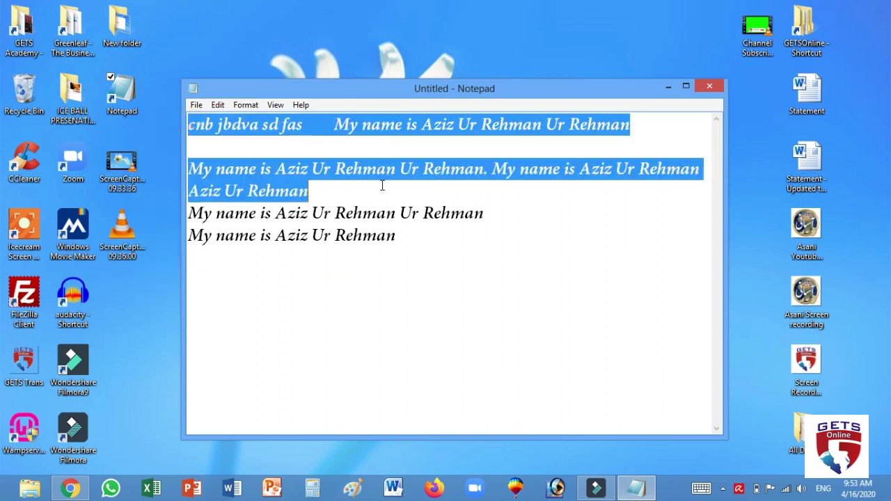
{"action": "left_click", "coordinate": [217, 104]}
{"action": "left_click", "coordinate": [181, 262]}
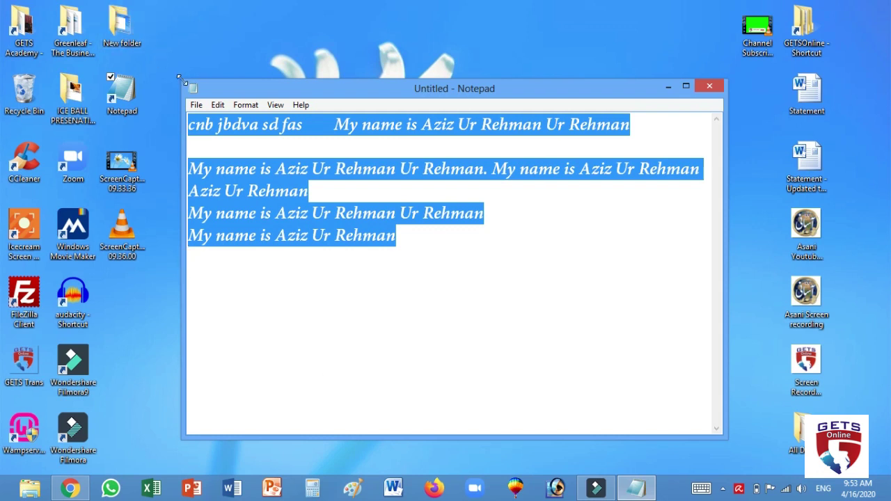
{"action": "left_click", "coordinate": [220, 104]}
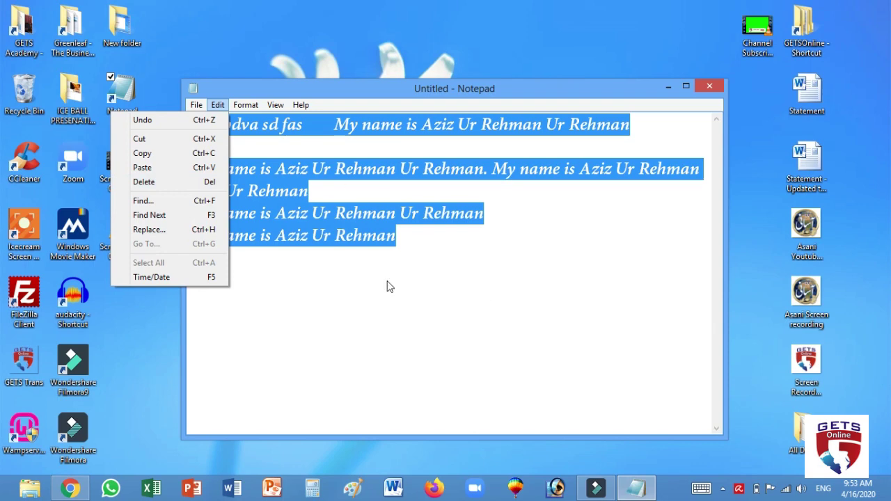
{"action": "left_click", "coordinate": [504, 329]}
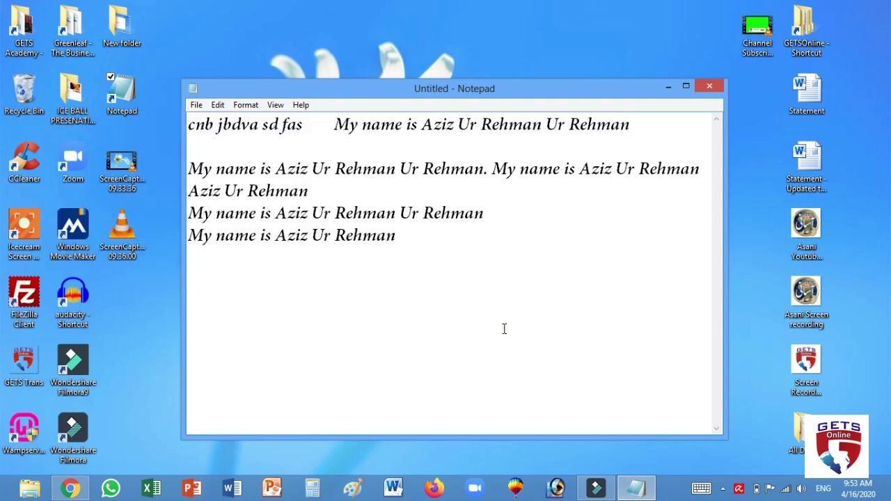
Step: Insert the current time and date on the empty line after the last sentence, and start a new line below it
{"action": "left_click", "coordinate": [225, 109]}
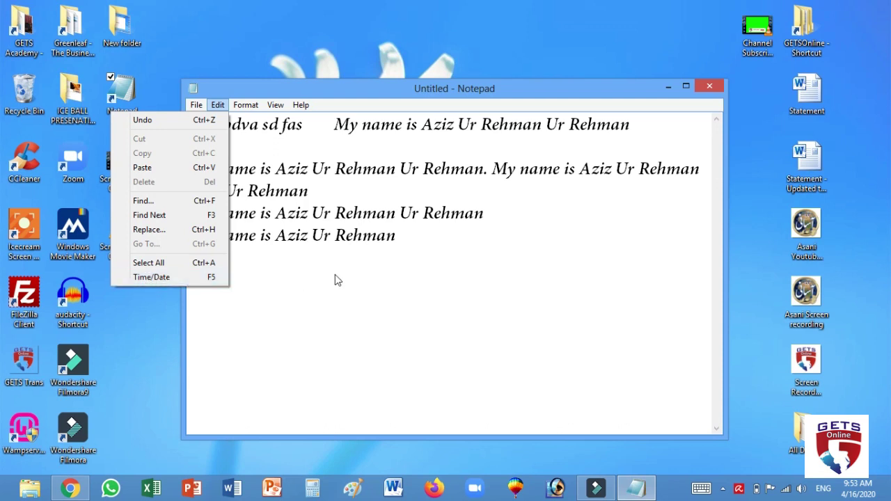
{"action": "left_click", "coordinate": [314, 284]}
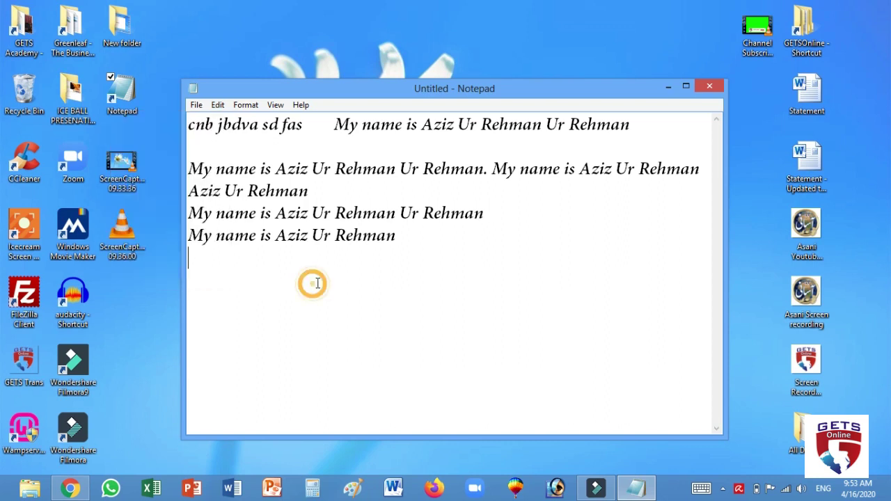
{"action": "left_click", "coordinate": [218, 105]}
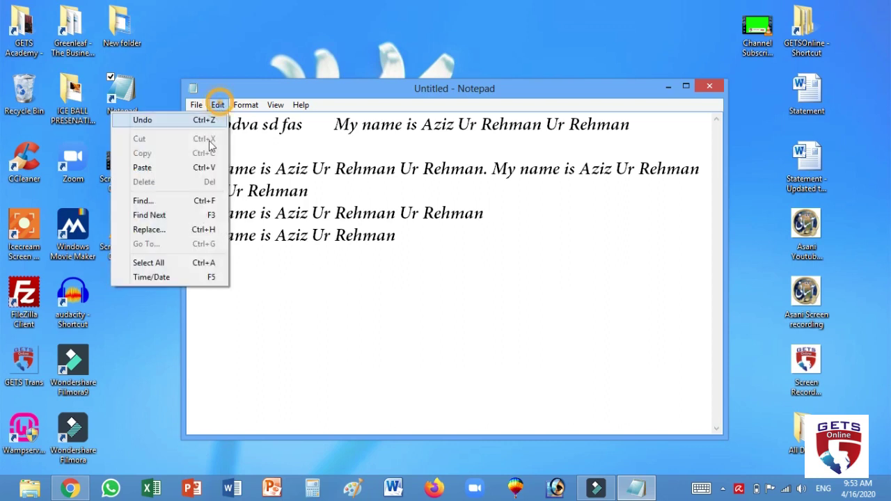
{"action": "left_click", "coordinate": [172, 279]}
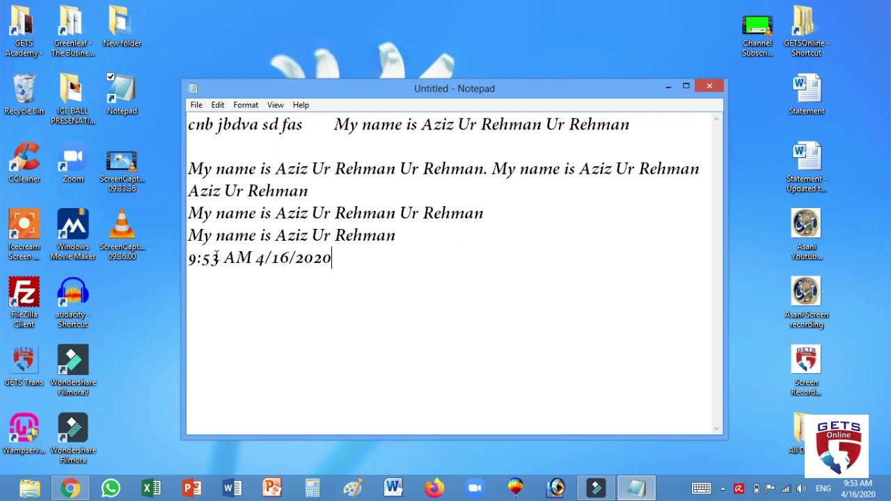
{"action": "key", "text": "Return"}
{"action": "left_click", "coordinate": [218, 105]}
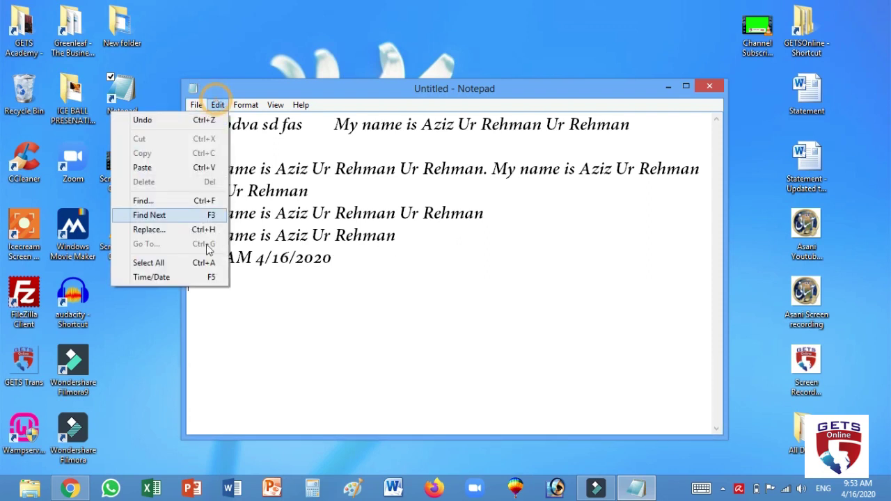
{"action": "left_click", "coordinate": [307, 314]}
Step: Fill the empty second line with random text long enough to wrap, and break its long last word up with spaces
{"action": "left_click", "coordinate": [246, 105]}
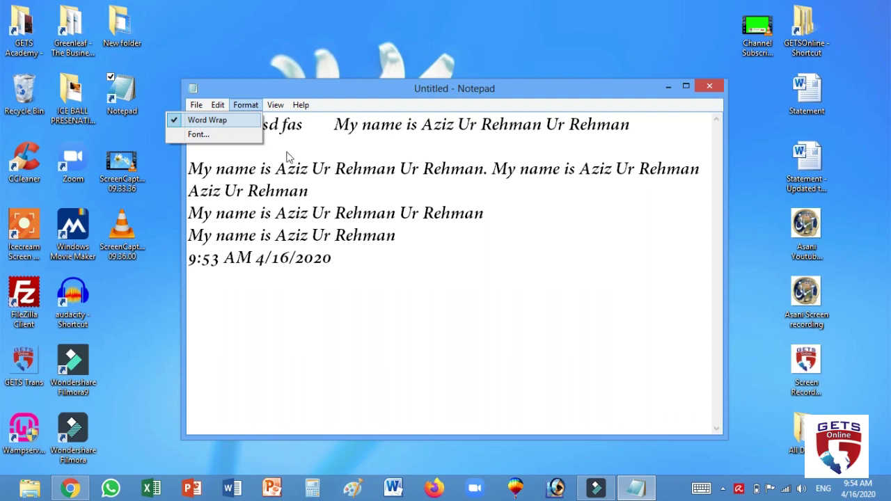
{"action": "left_click", "coordinate": [312, 152]}
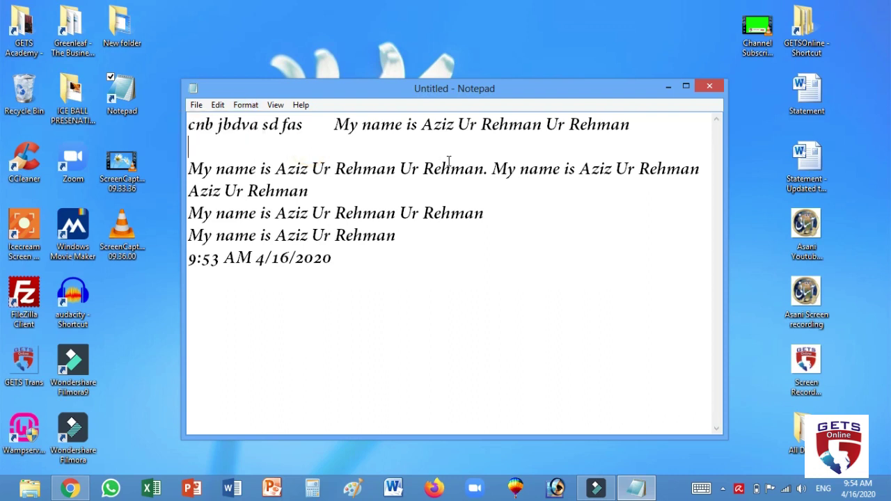
{"action": "type", "text": "fhj gasdg fasdyfg a"}
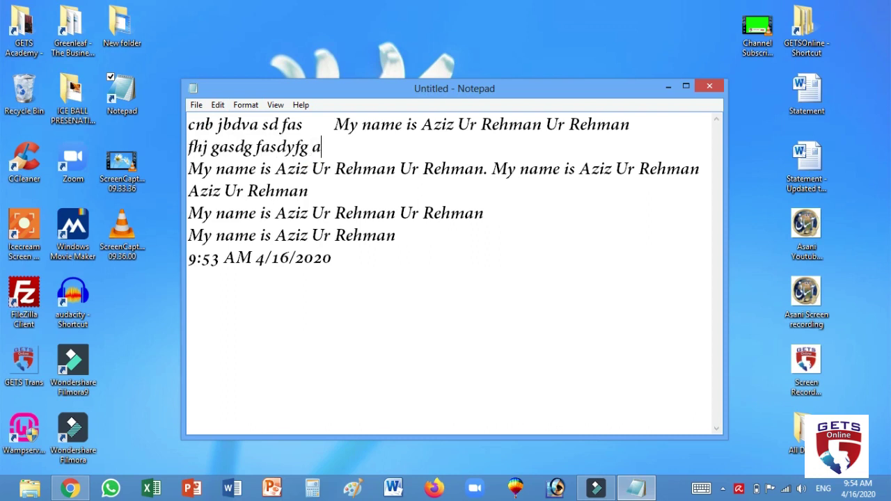
{"action": "type", "text": "dfyu gasydfgyu asdyfgyu agsdg fyuasdfy agdsyfg yasy"}
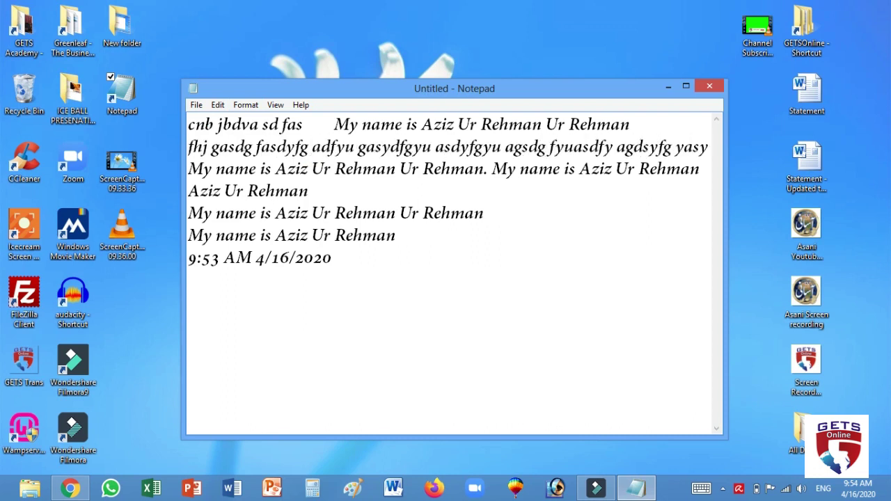
{"action": "type", "text": "dfgy asdyfg yuasdyfgyausdfgyasdfygaysdf"}
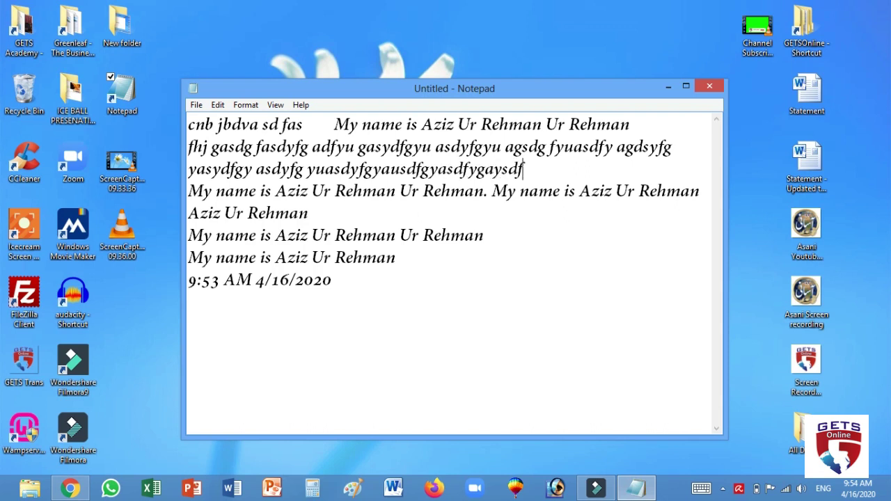
{"action": "left_click", "coordinate": [417, 169]}
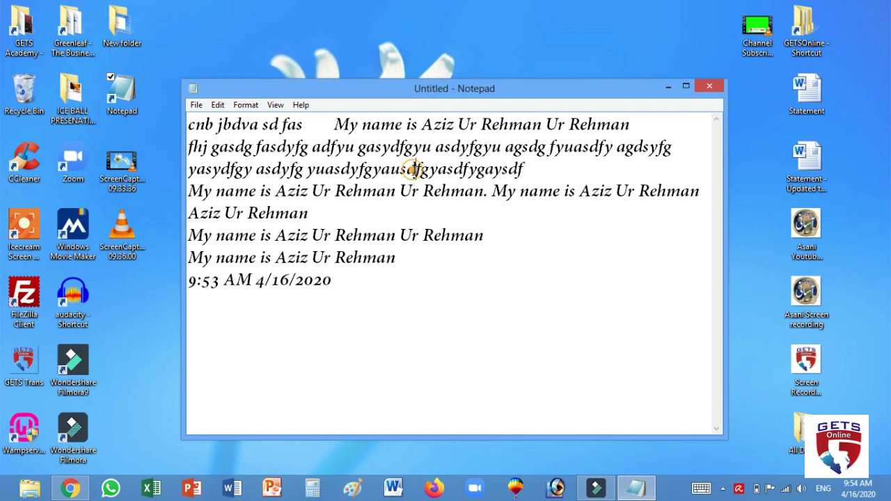
{"action": "left_click", "coordinate": [463, 166]}
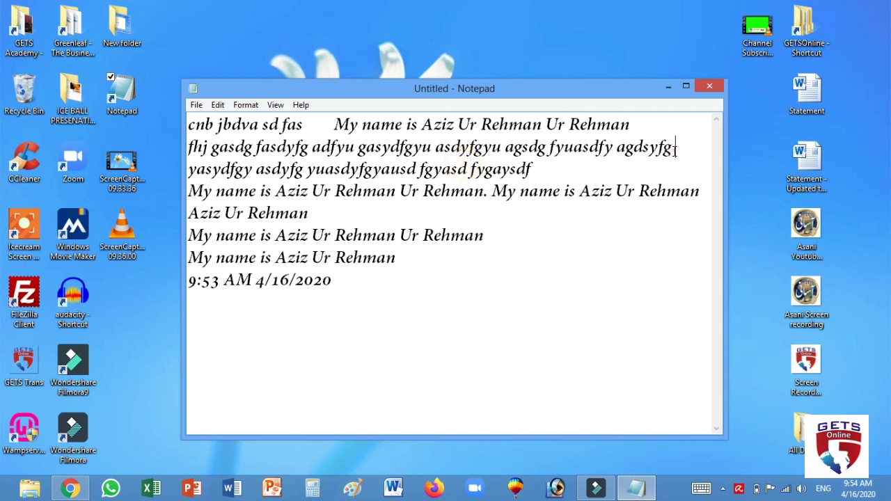
{"action": "left_click", "coordinate": [550, 174]}
Step: Turn off Word Wrap and extend the end of the second line with "fg sdg fsd gsdfg sdfg sdfg sdfg sdf gsdf"
{"action": "left_click", "coordinate": [246, 105]}
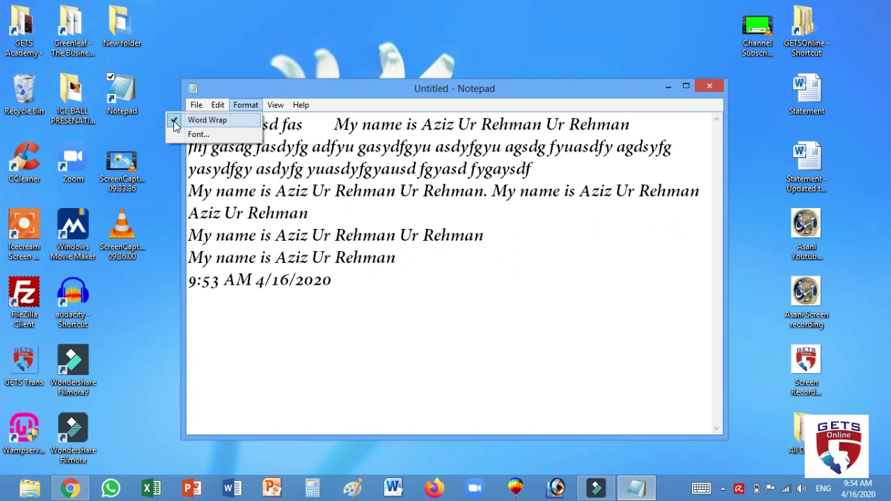
{"action": "left_click", "coordinate": [206, 122]}
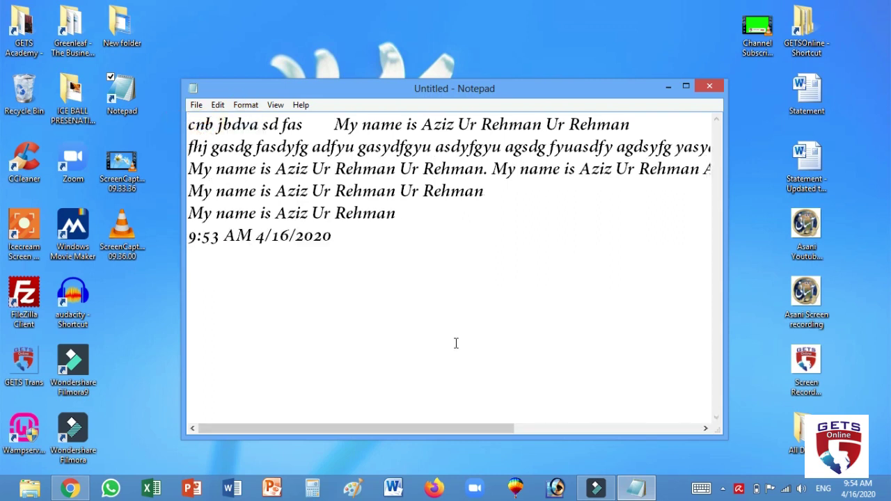
{"action": "left_click_drag", "start_coordinate": [412, 428], "coordinate": [659, 431]}
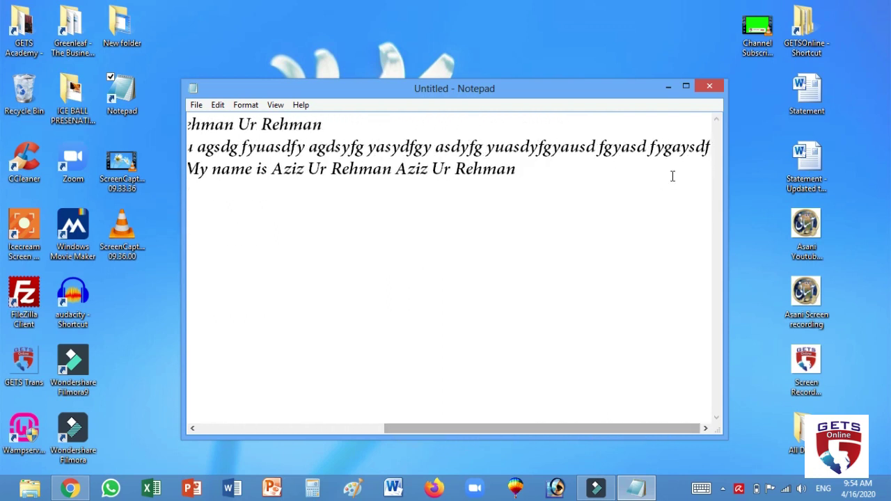
{"action": "left_click", "coordinate": [705, 145]}
{"action": "type", "text": "fg sdg fsd gsdfg sdfg sdfg sdfg sdf gsdf"}
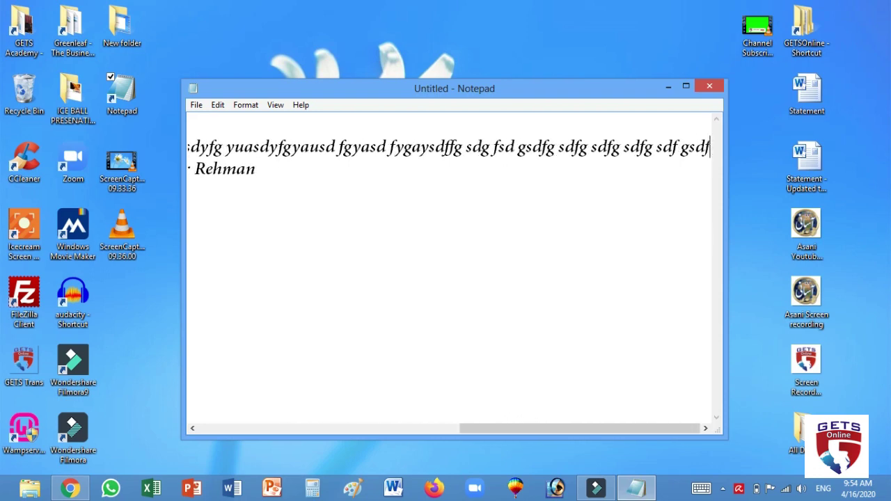
{"action": "left_click_drag", "start_coordinate": [567, 430], "coordinate": [266, 434]}
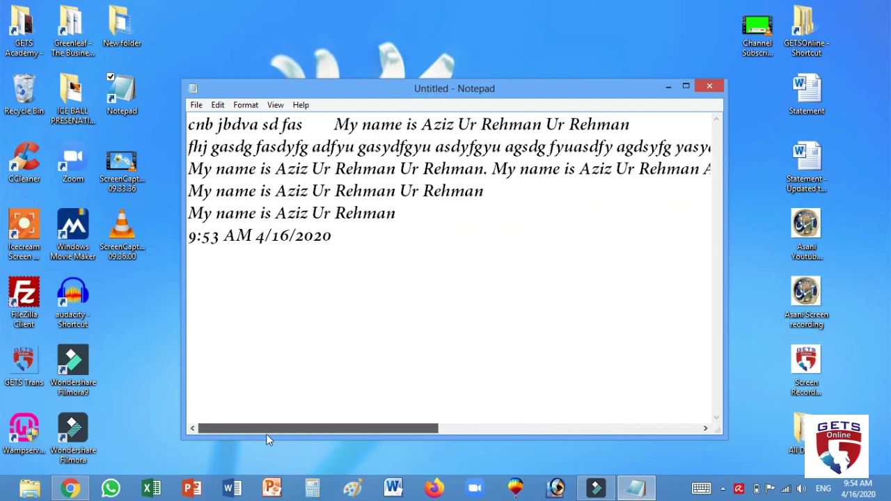
Step: Turn Word Wrap on to compare how the long lines are laid out, and turn it off again
{"action": "left_click", "coordinate": [245, 104]}
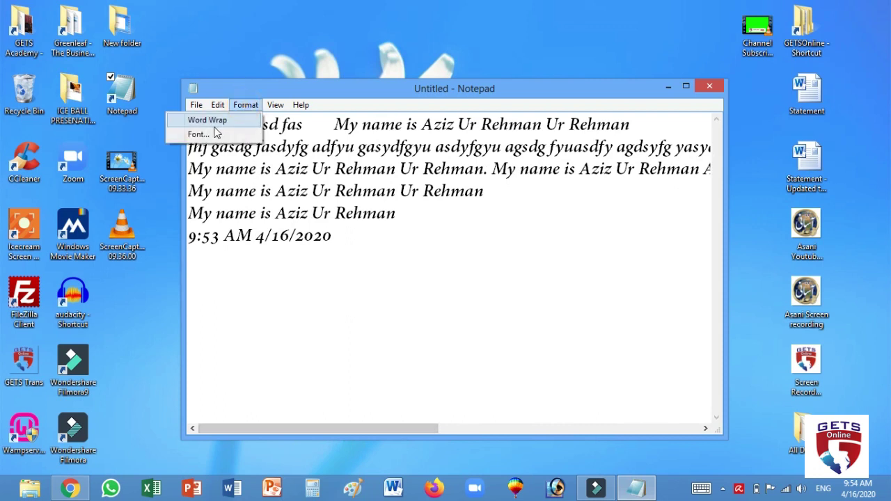
{"action": "left_click", "coordinate": [213, 124]}
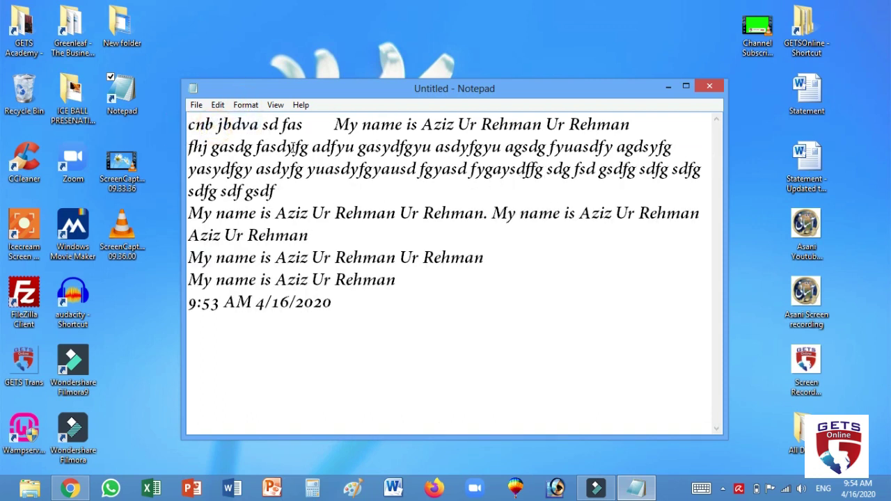
{"action": "left_click", "coordinate": [245, 105]}
{"action": "left_click", "coordinate": [216, 120]}
Step: Move the cursor to line 5 of the text with the Go To command
{"action": "left_click", "coordinate": [218, 104]}
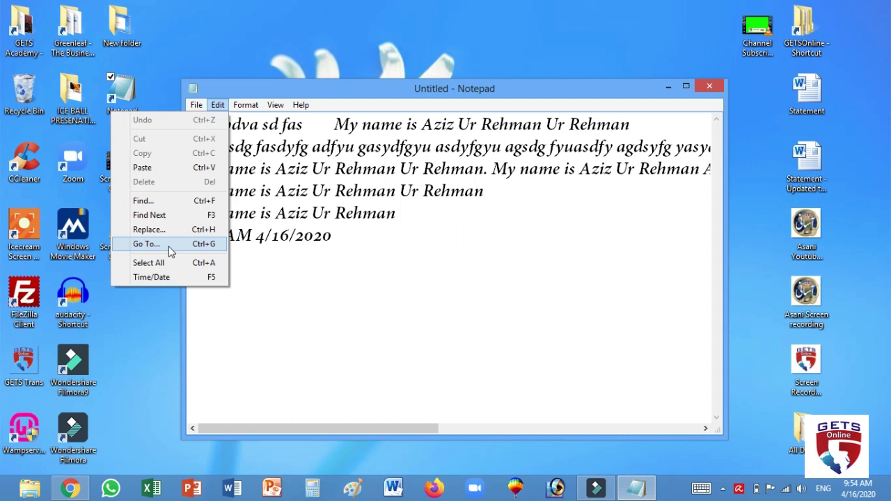
{"action": "left_click", "coordinate": [170, 249]}
{"action": "left_click_drag", "start_coordinate": [255, 127], "coordinate": [505, 244]}
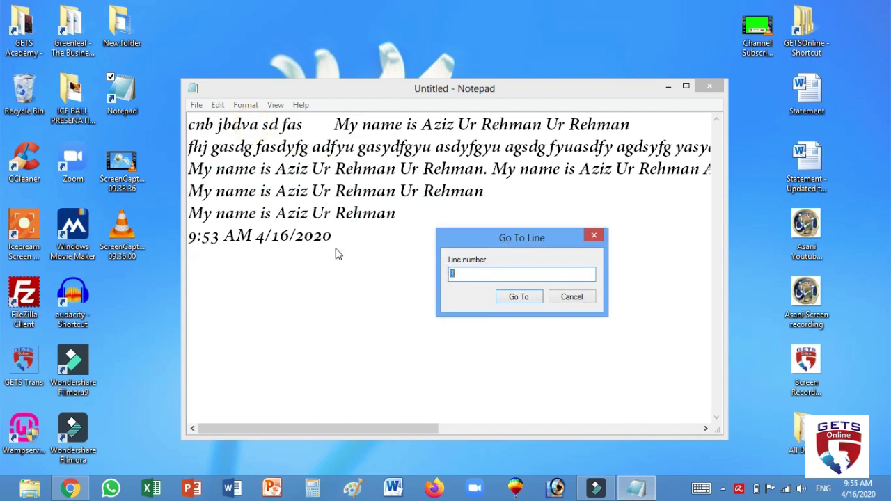
{"action": "left_click", "coordinate": [529, 297]}
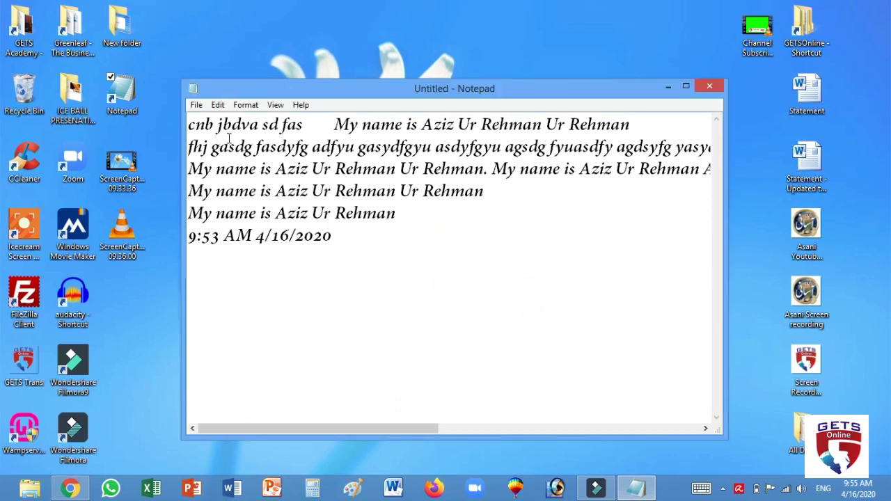
Step: Turn Word Wrap back on and check whether the Go To command is available
{"action": "left_click", "coordinate": [245, 104]}
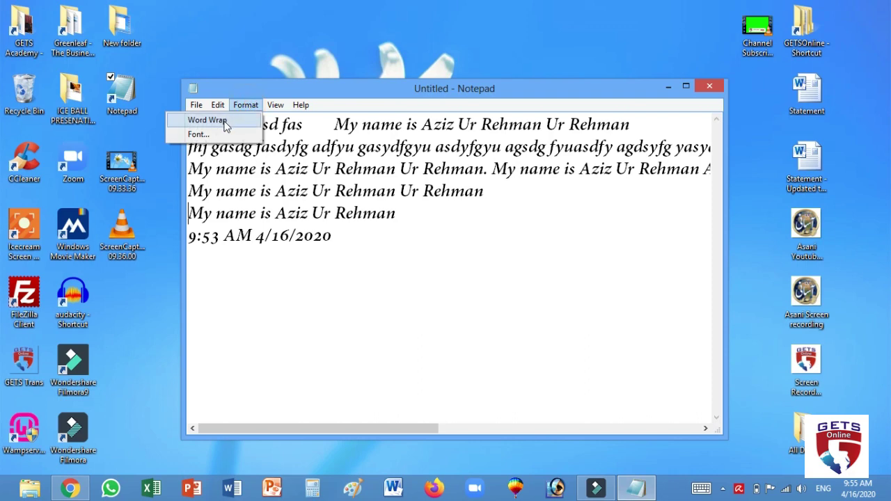
{"action": "left_click", "coordinate": [208, 120]}
{"action": "left_click", "coordinate": [218, 104]}
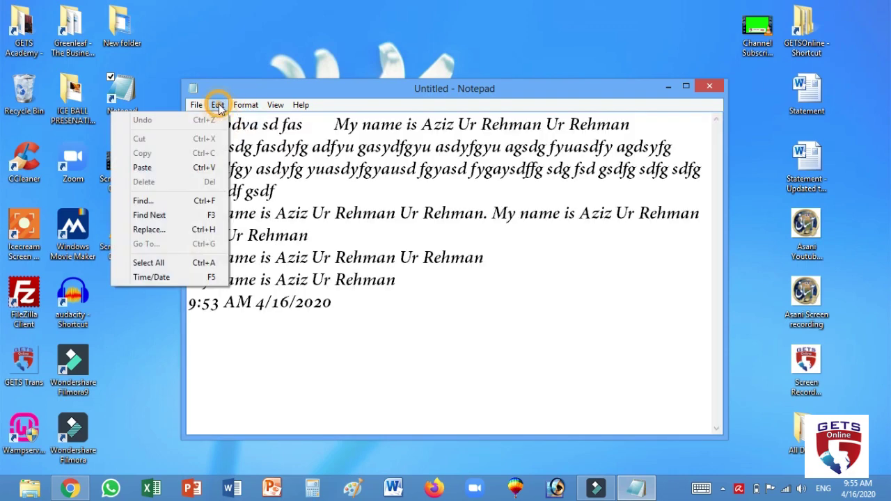
Step: Open the Font settings and choose the Adobe Caslon Pro font after previewing Adobe Arabic
{"action": "mouse_move", "coordinate": [245, 105]}
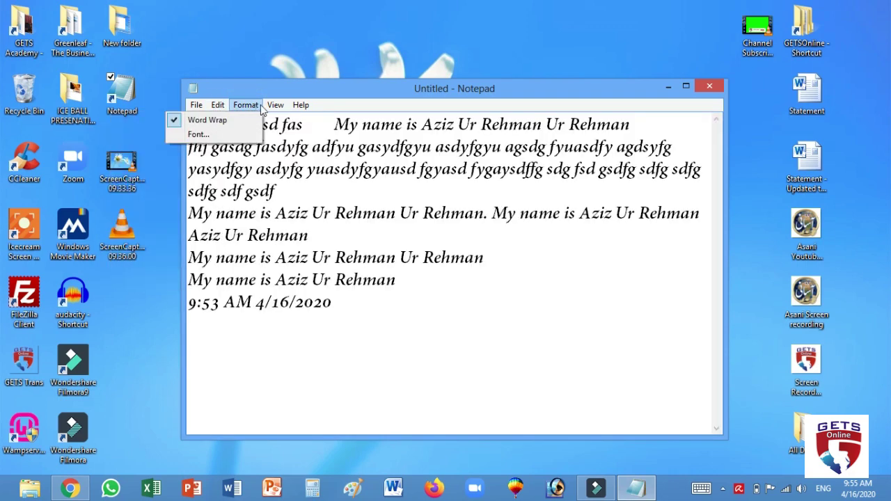
{"action": "left_click", "coordinate": [217, 135]}
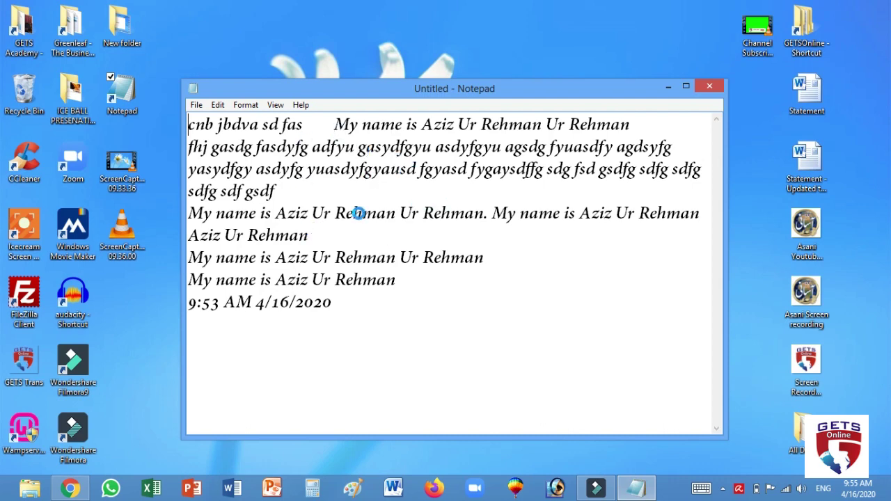
{"action": "left_click_drag", "start_coordinate": [335, 170], "coordinate": [515, 165]}
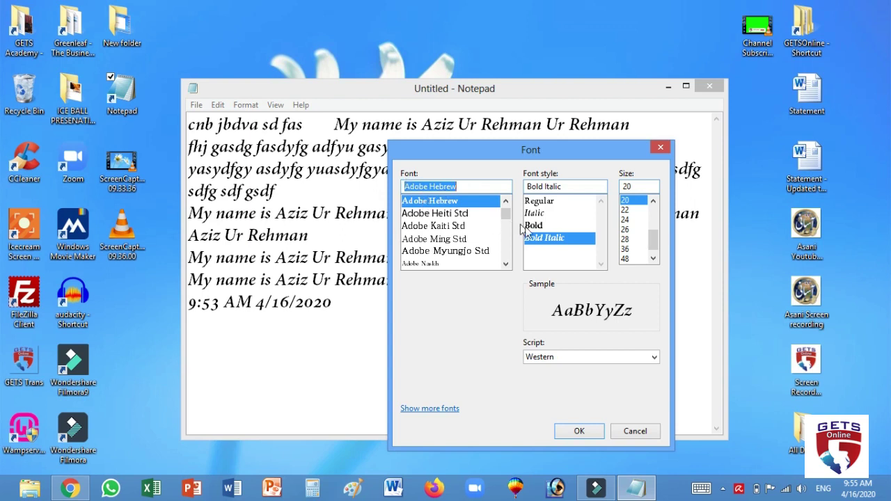
{"action": "mouse_move", "coordinate": [505, 217]}
{"action": "left_mouse_down"}
{"action": "mouse_move", "coordinate": [513, 268]}
{"action": "mouse_move", "coordinate": [506, 206]}
{"action": "left_mouse_up"}
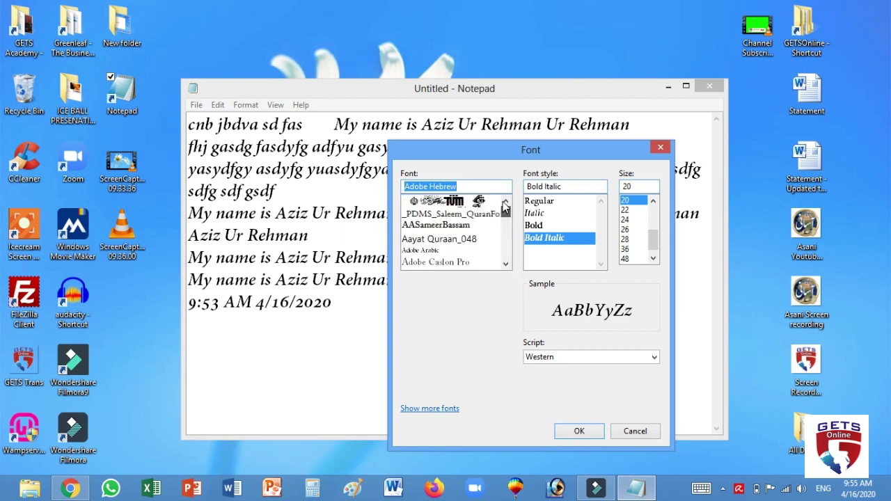
{"action": "left_click", "coordinate": [443, 242]}
{"action": "left_click", "coordinate": [445, 251]}
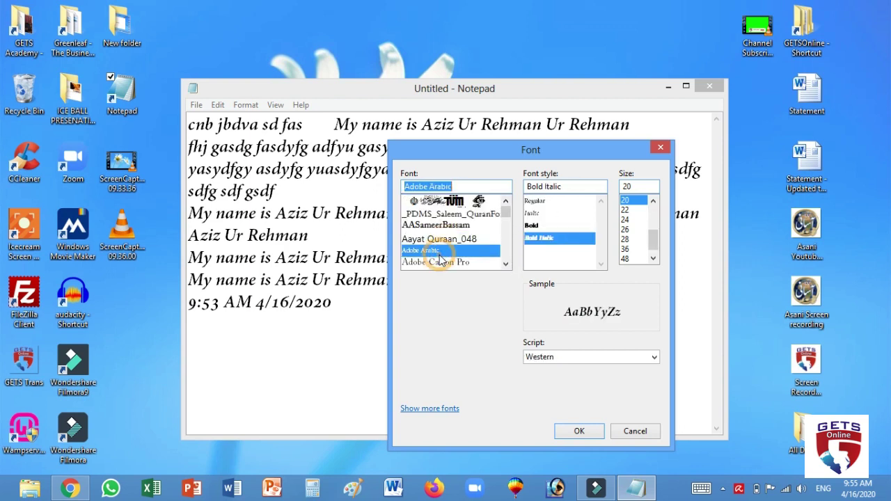
{"action": "left_click", "coordinate": [457, 264]}
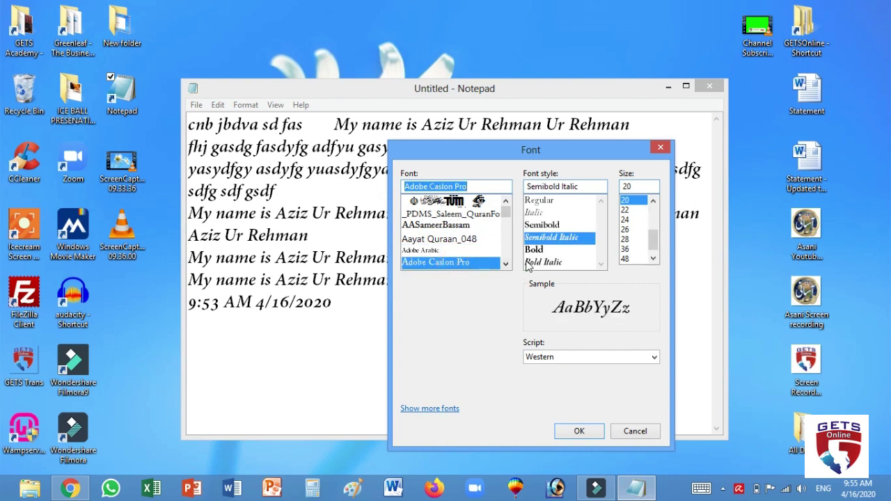
{"action": "left_click", "coordinate": [506, 264]}
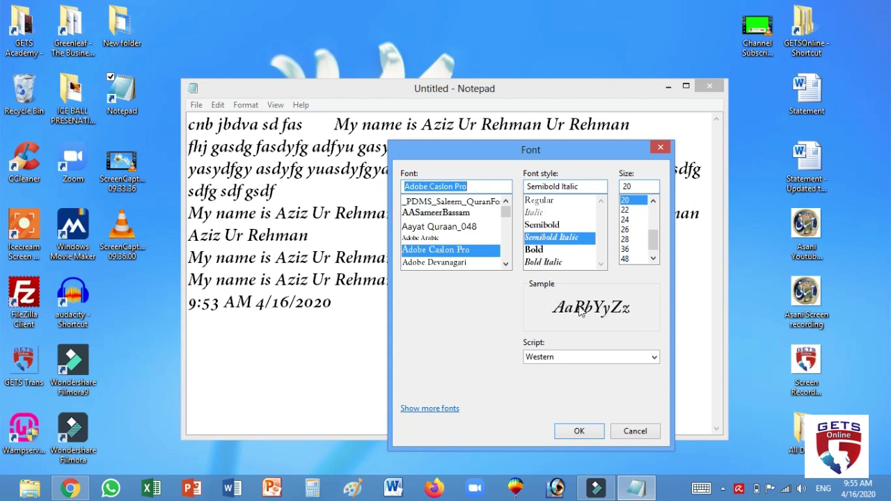
Step: Preview the Regular, Italic, Semibold and Bold variants of the font and choose the Bold Italic style
{"action": "left_click", "coordinate": [544, 203]}
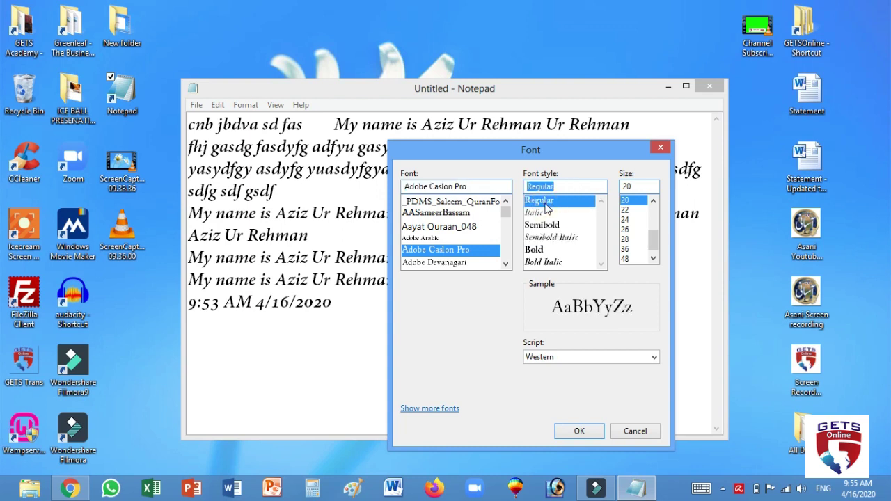
{"action": "left_click", "coordinate": [545, 212]}
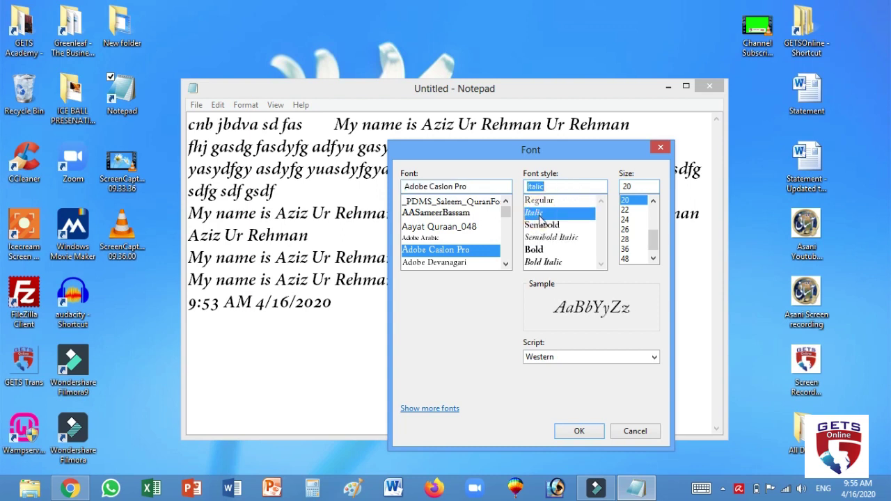
{"action": "left_click", "coordinate": [546, 226]}
{"action": "left_click", "coordinate": [548, 238]}
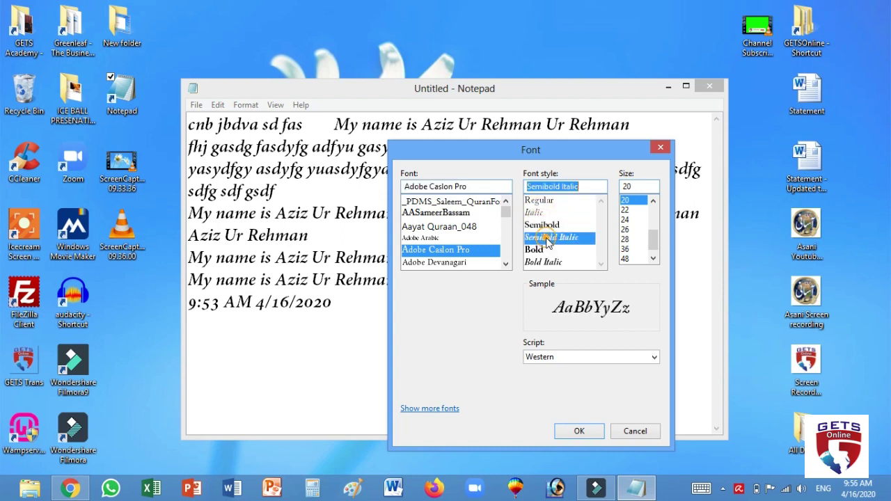
{"action": "left_click", "coordinate": [535, 249]}
{"action": "left_click", "coordinate": [544, 261]}
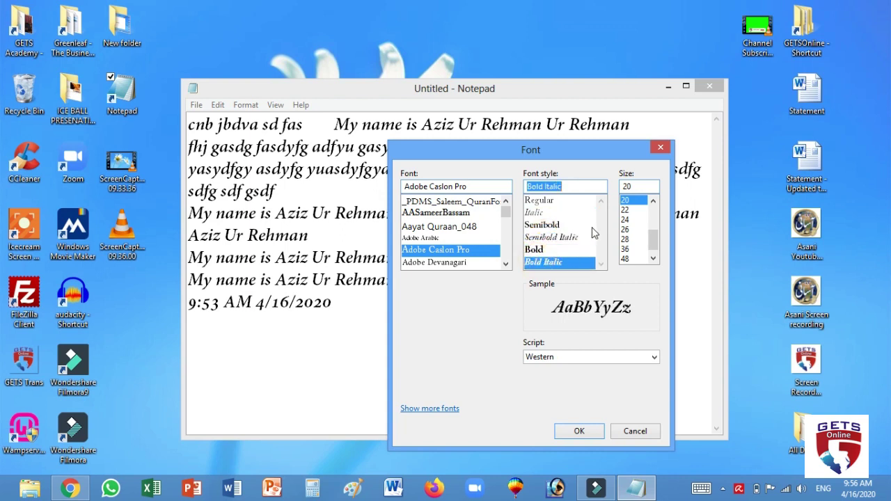
Step: Preview several larger font sizes, set the size to 18 and apply the font settings
{"action": "left_click", "coordinate": [625, 209]}
{"action": "left_click", "coordinate": [626, 229]}
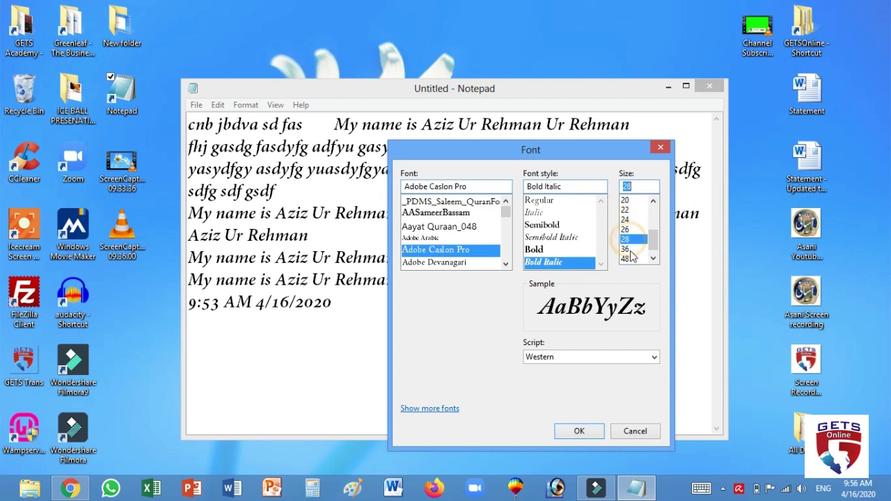
{"action": "left_click", "coordinate": [627, 249]}
{"action": "mouse_move", "coordinate": [651, 244]}
{"action": "left_mouse_down"}
{"action": "mouse_move", "coordinate": [648, 209]}
{"action": "mouse_move", "coordinate": [658, 268]}
{"action": "mouse_move", "coordinate": [649, 209]}
{"action": "mouse_move", "coordinate": [653, 236]}
{"action": "left_mouse_up"}
{"action": "left_click", "coordinate": [625, 201]}
{"action": "left_click", "coordinate": [625, 259]}
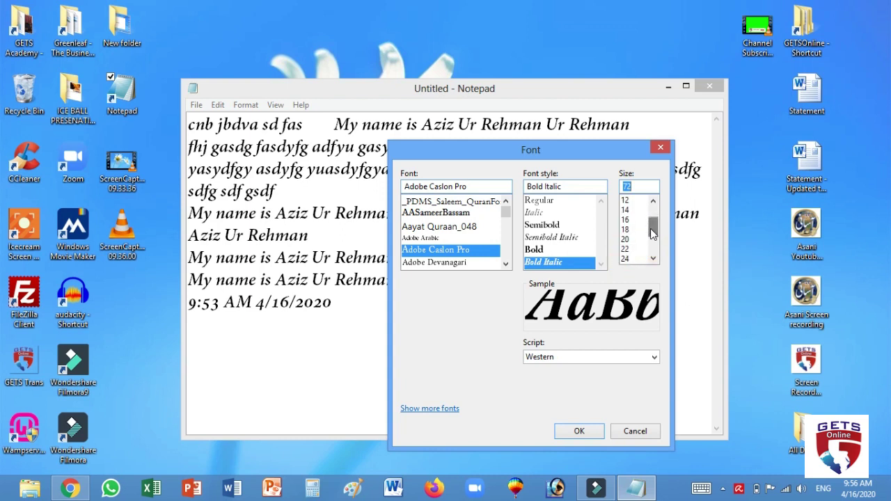
{"action": "left_click", "coordinate": [630, 230]}
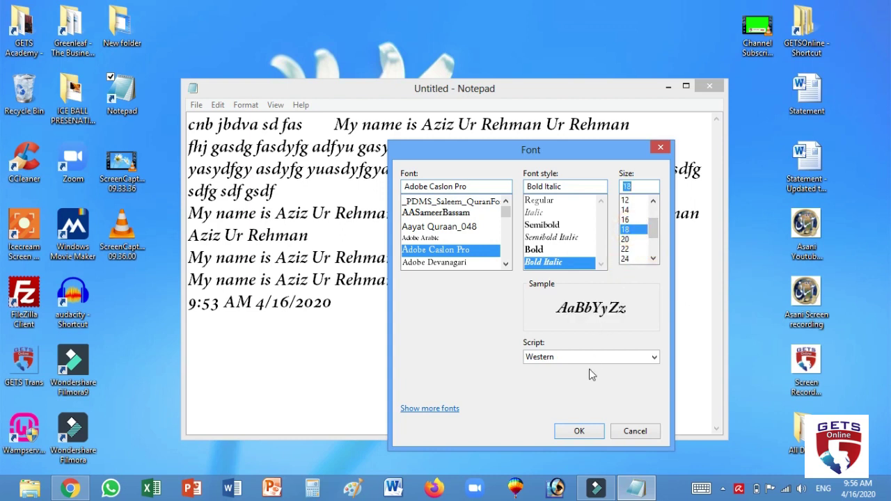
{"action": "left_click", "coordinate": [579, 432]}
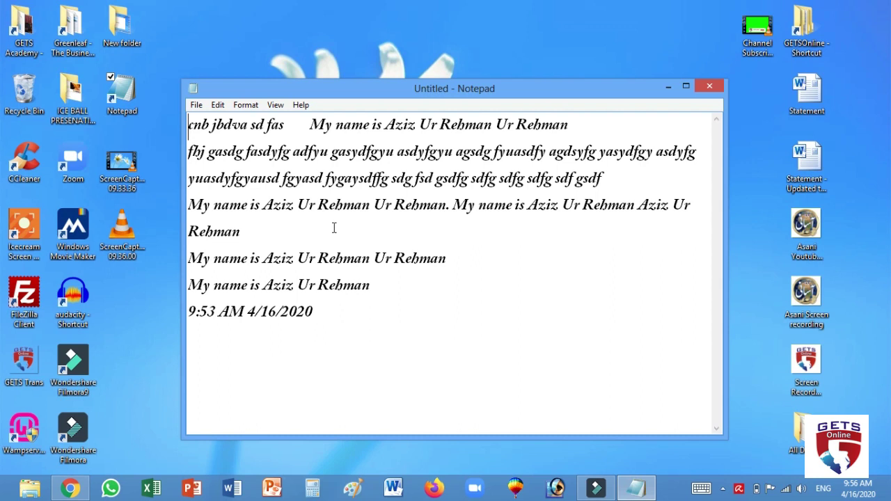
Step: Turn off Word Wrap and show the Status Bar
{"action": "left_click", "coordinate": [246, 104]}
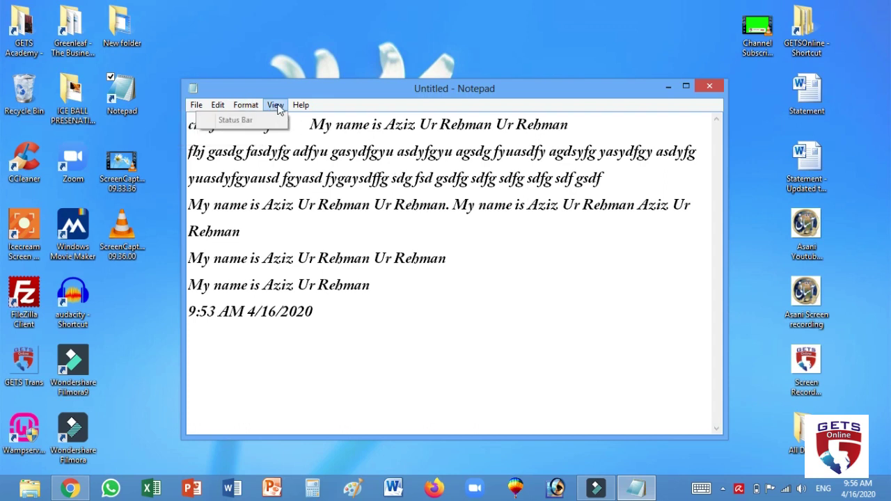
{"action": "mouse_move", "coordinate": [279, 103]}
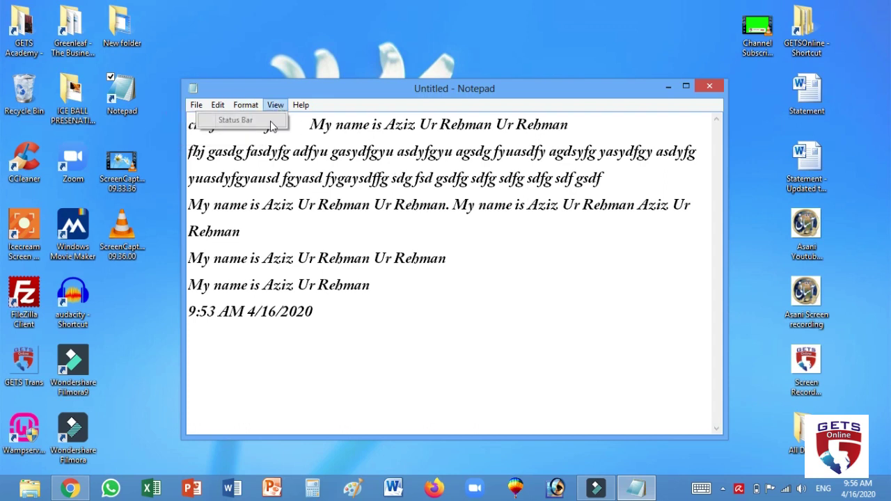
{"action": "mouse_move", "coordinate": [246, 105]}
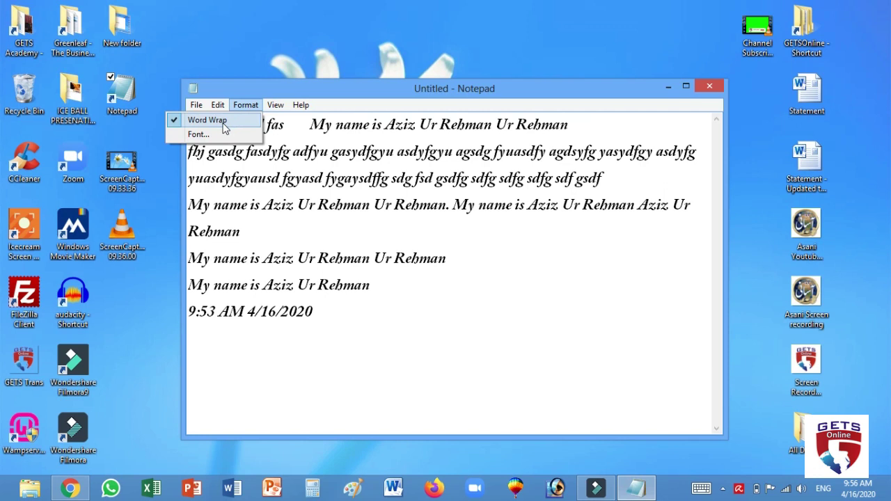
{"action": "left_click", "coordinate": [224, 121]}
{"action": "left_click", "coordinate": [275, 104]}
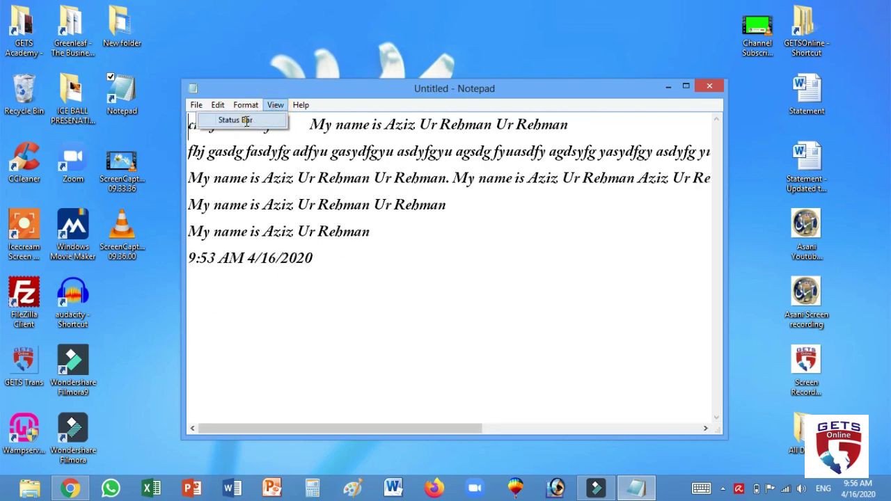
{"action": "left_click", "coordinate": [235, 120]}
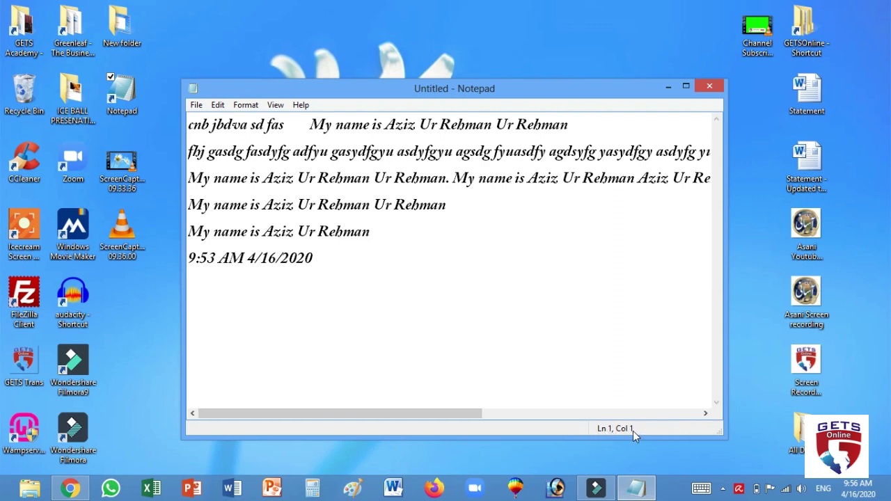
Step: Place the cursor at the ends of the fourth and last lines to check its position in the Status Bar, and hide the bar
{"action": "left_click", "coordinate": [499, 210]}
{"action": "left_click", "coordinate": [331, 258]}
{"action": "left_click", "coordinate": [276, 104]}
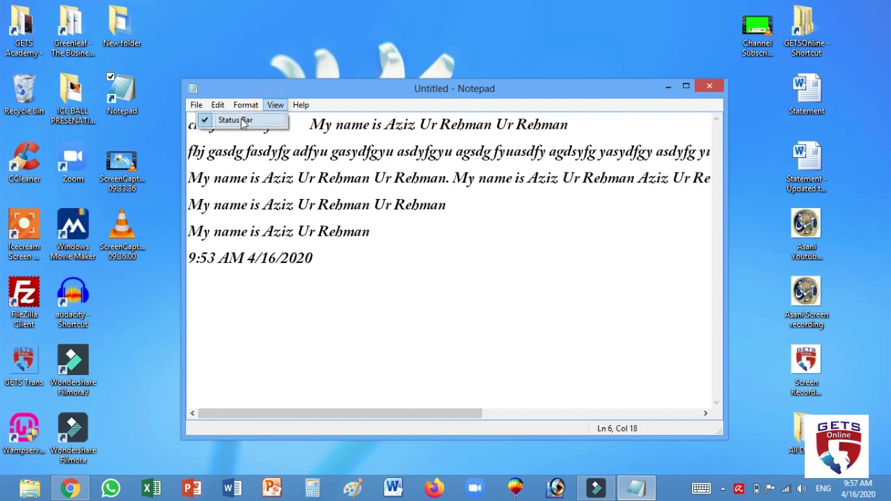
{"action": "left_click", "coordinate": [242, 122]}
Step: Look over the available Help commands and return to the text
{"action": "left_click", "coordinate": [301, 106]}
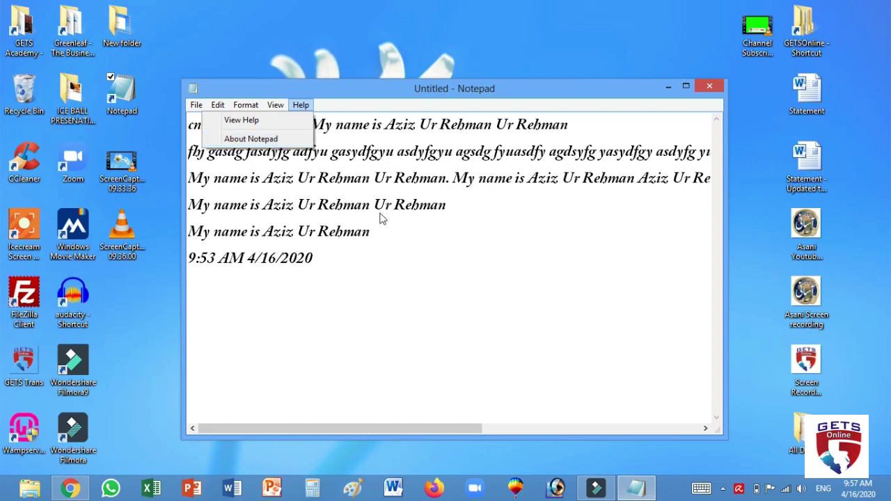
{"action": "left_click", "coordinate": [379, 246]}
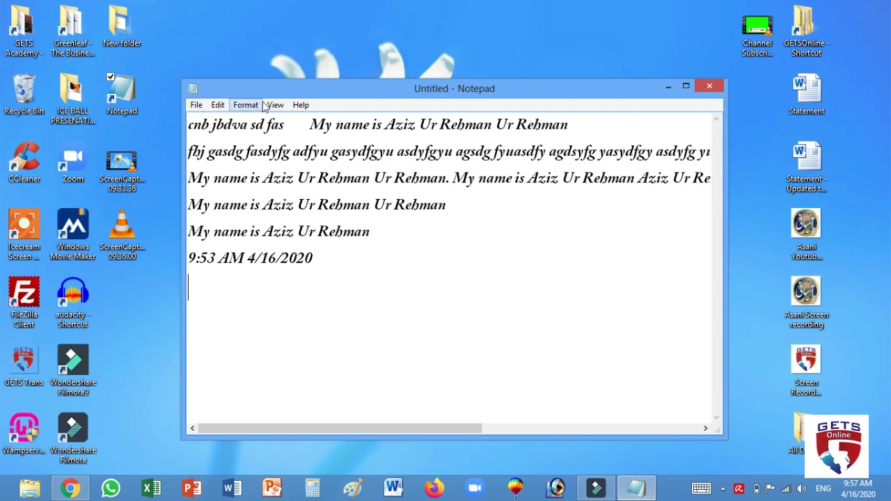
{"action": "left_click", "coordinate": [285, 205]}
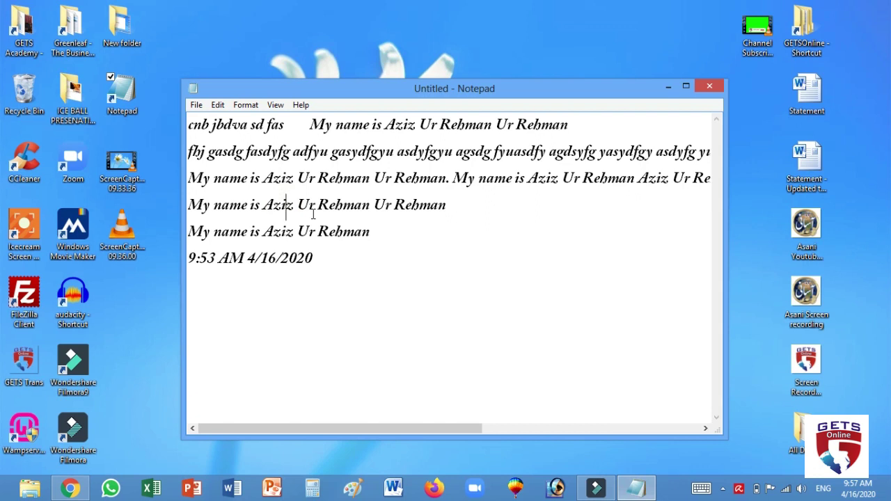
Step: Replace the whole text of the document with the heading "Shortcut Keys"
{"action": "left_click_drag", "start_coordinate": [314, 265], "coordinate": [206, 119]}
{"action": "type", "text": "Short"}
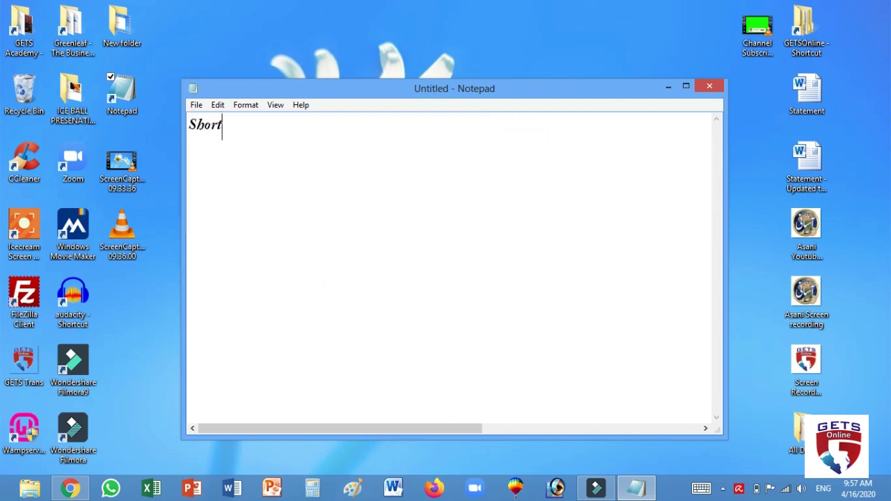
{"action": "type", "text": "cut Keys"}
Step: Review the shortcuts listed for the file and editing commands
{"action": "left_click", "coordinate": [197, 106]}
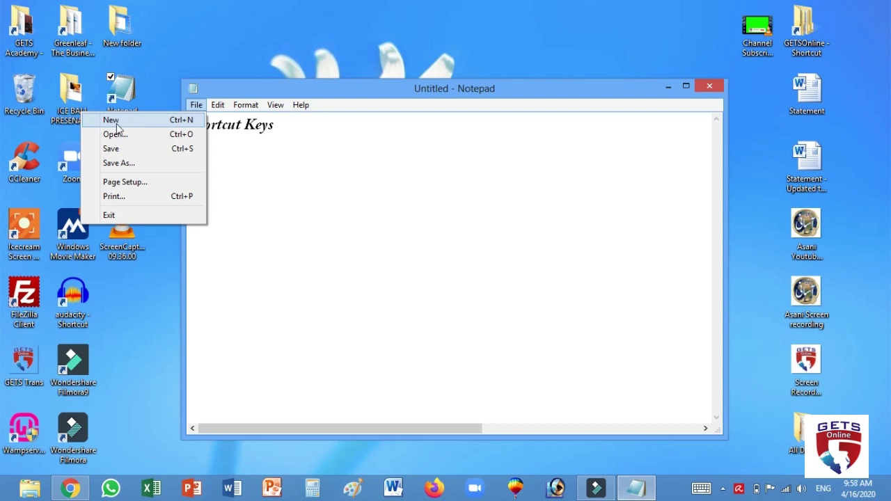
{"action": "left_click", "coordinate": [271, 183]}
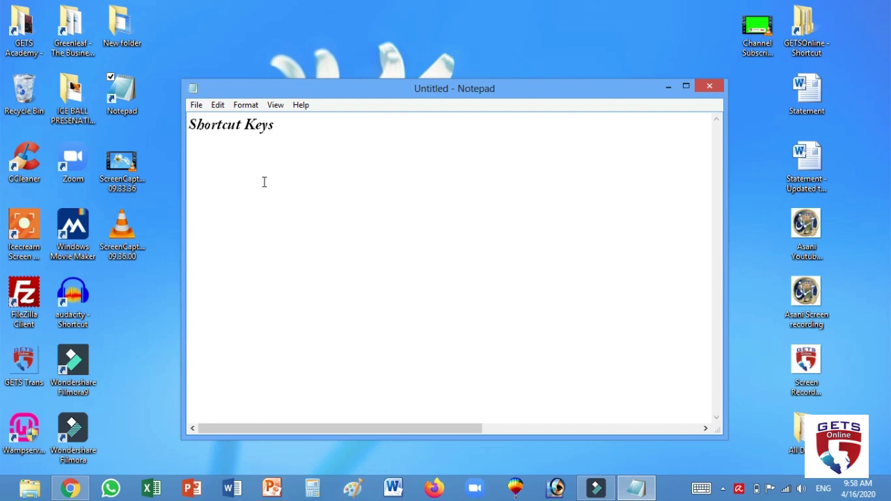
{"action": "left_click", "coordinate": [197, 105]}
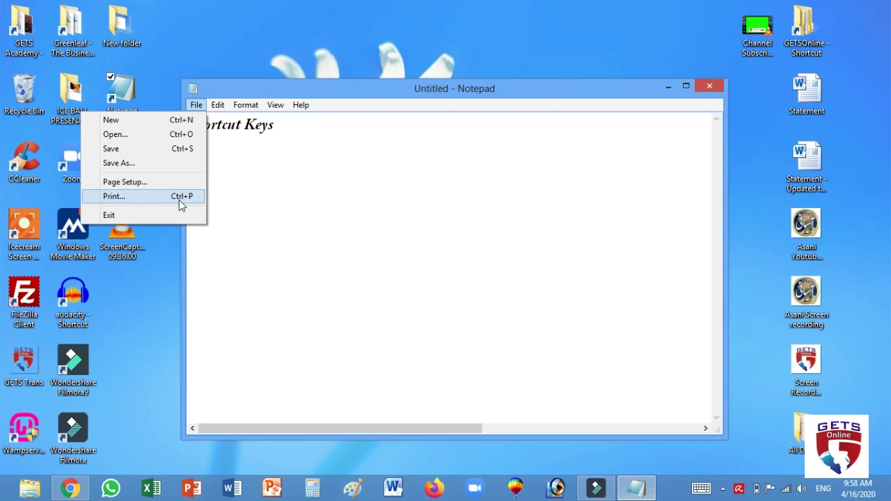
{"action": "mouse_move", "coordinate": [218, 105]}
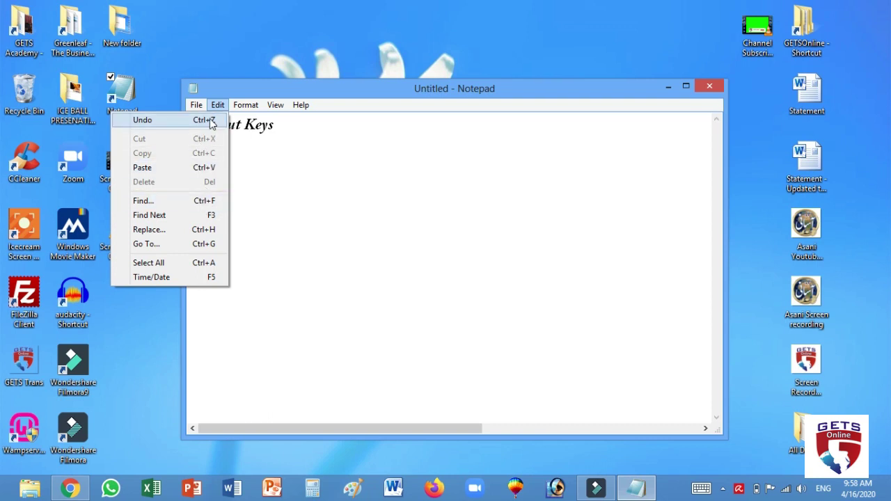
{"action": "left_click", "coordinate": [289, 209]}
{"action": "left_click", "coordinate": [247, 153]}
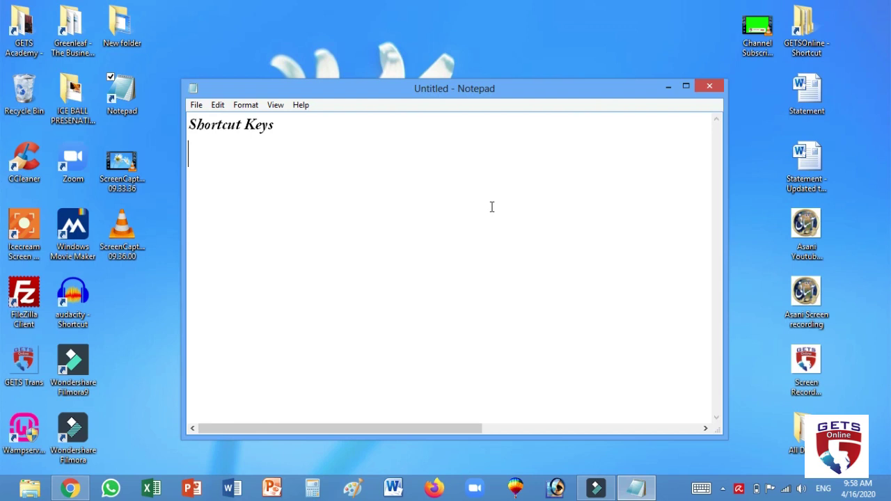
Step: Try to open another document without saving the current text, and cancel the file selection
{"action": "key", "text": "alt+F4"}
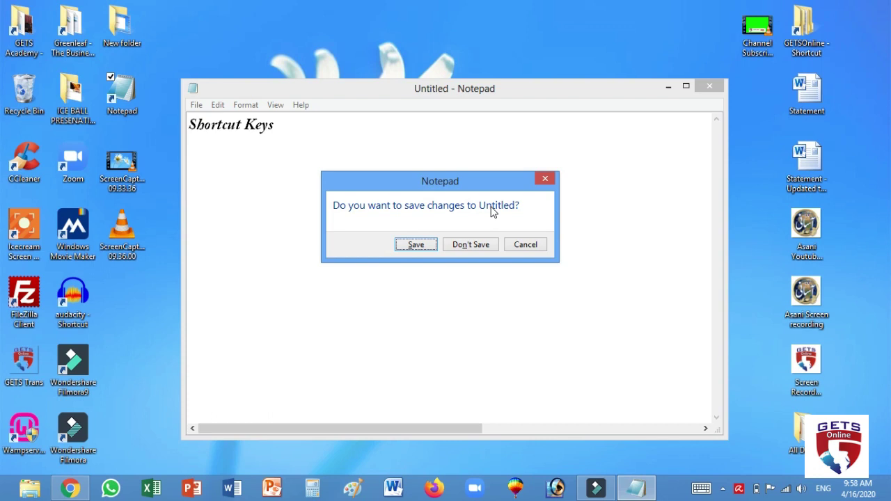
{"action": "key", "text": "n"}
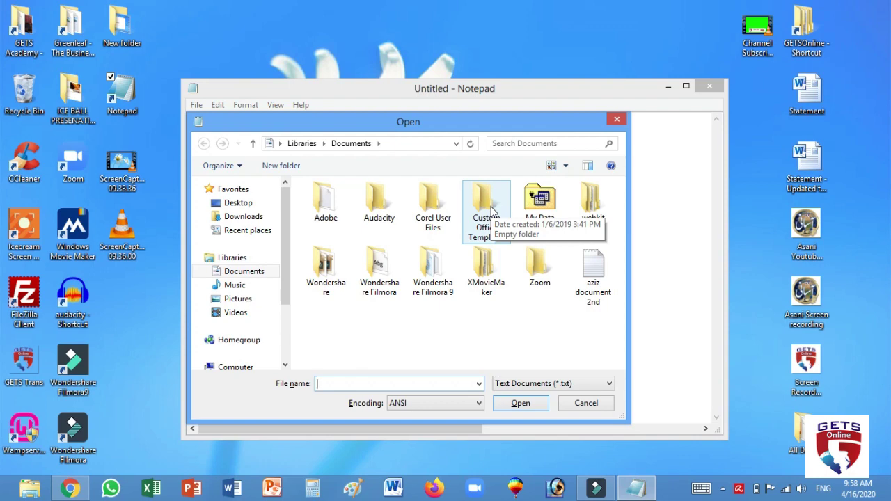
{"action": "key", "text": "Escape"}
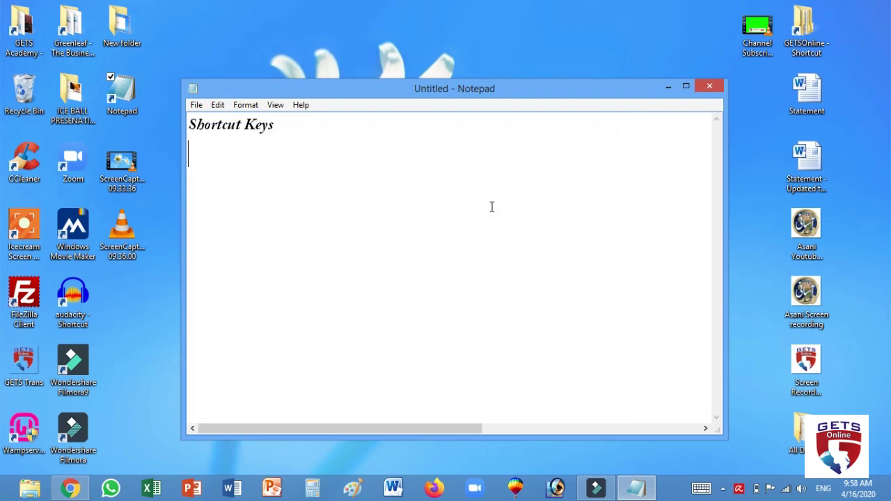
Step: Extend the heading to "Shortcut Keys for Note pad" and add the lines "New = Ctrl + N" and "Open" below it
{"action": "left_click", "coordinate": [218, 105]}
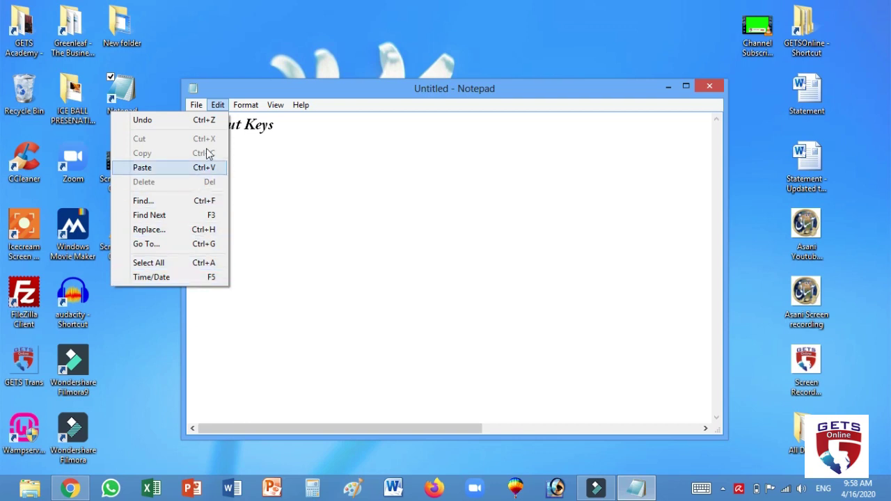
{"action": "left_click", "coordinate": [323, 222]}
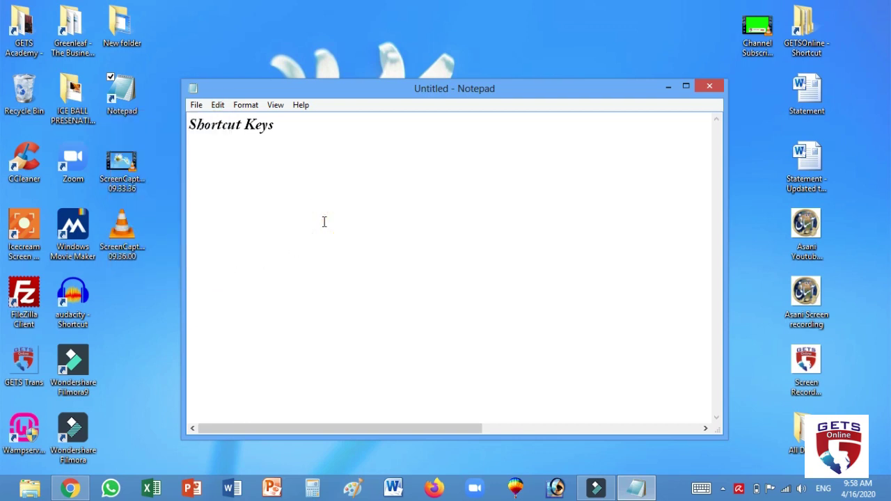
{"action": "left_click", "coordinate": [323, 133]}
{"action": "type", "text": "for Note pad"}
{"action": "key", "text": "Return"}
{"action": "type", "text": "New "}
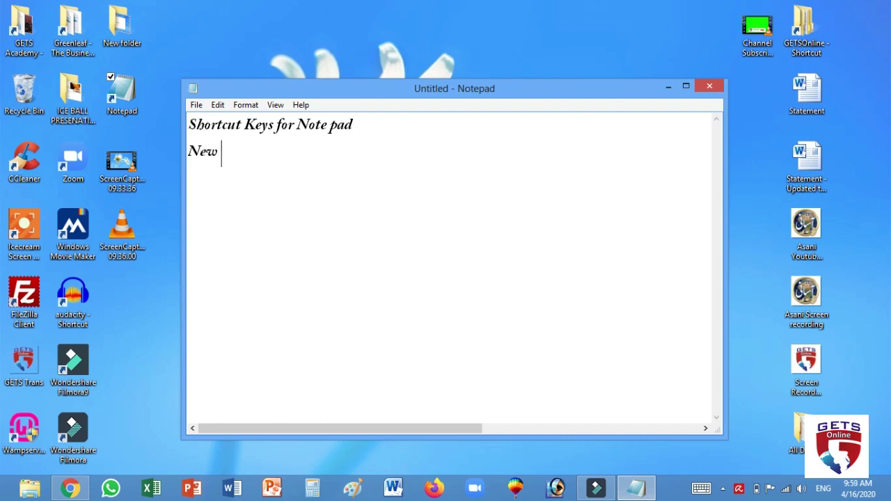
{"action": "type", "text": "= Ctrl + N"}
{"action": "key", "text": "Return"}
{"action": "type", "text": "Open"}
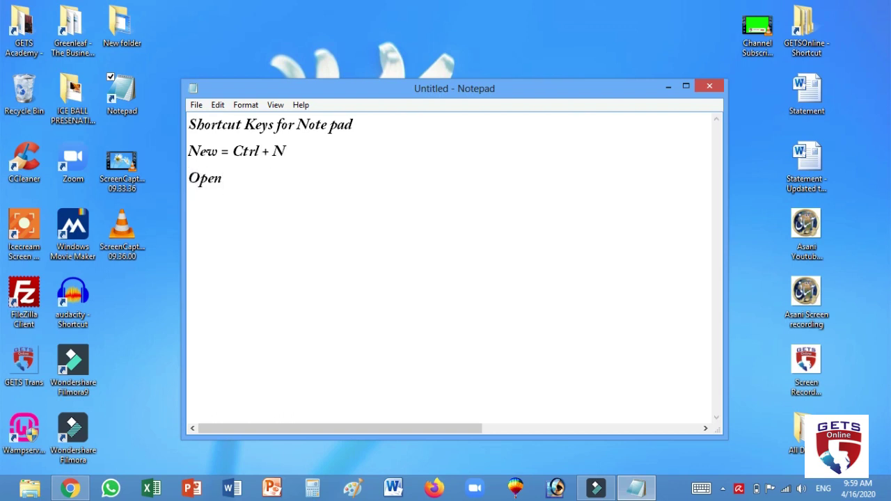
Step: Check the shortcuts listed for the file commands and return the cursor to the end of the "Open" line
{"action": "left_click", "coordinate": [196, 106]}
{"action": "mouse_move", "coordinate": [220, 108]}
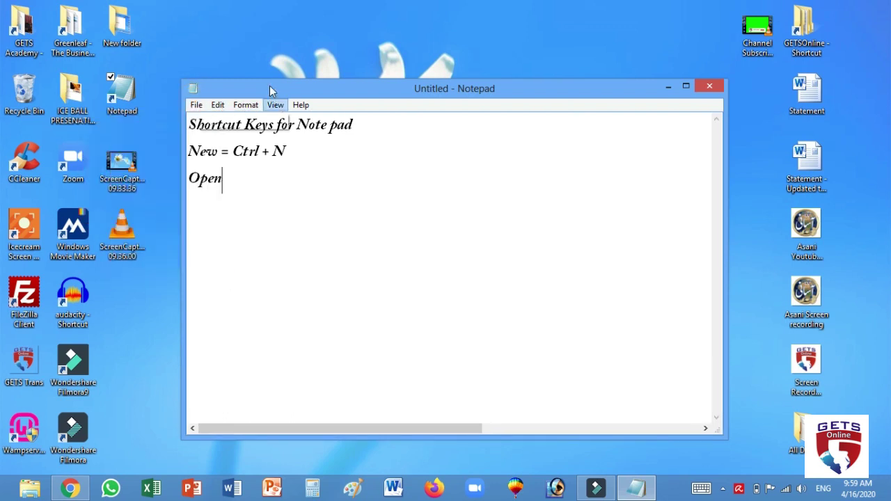
{"action": "mouse_move", "coordinate": [283, 106]}
{"action": "left_click", "coordinate": [281, 178]}
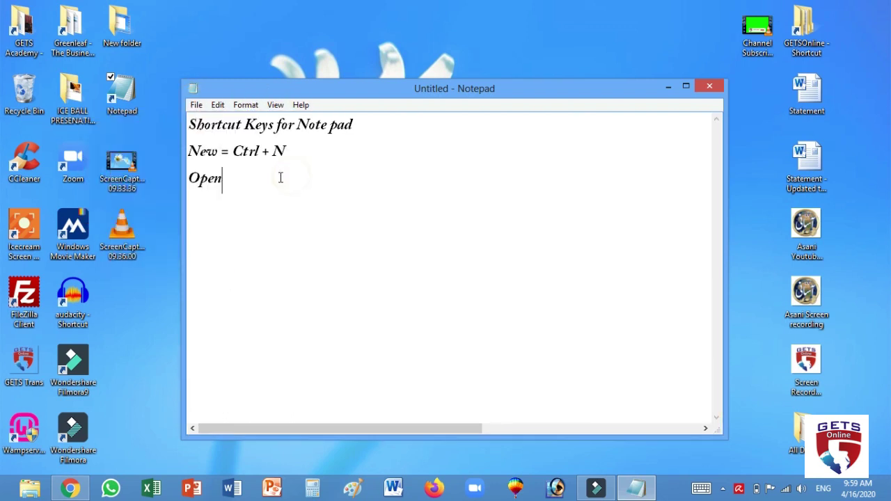